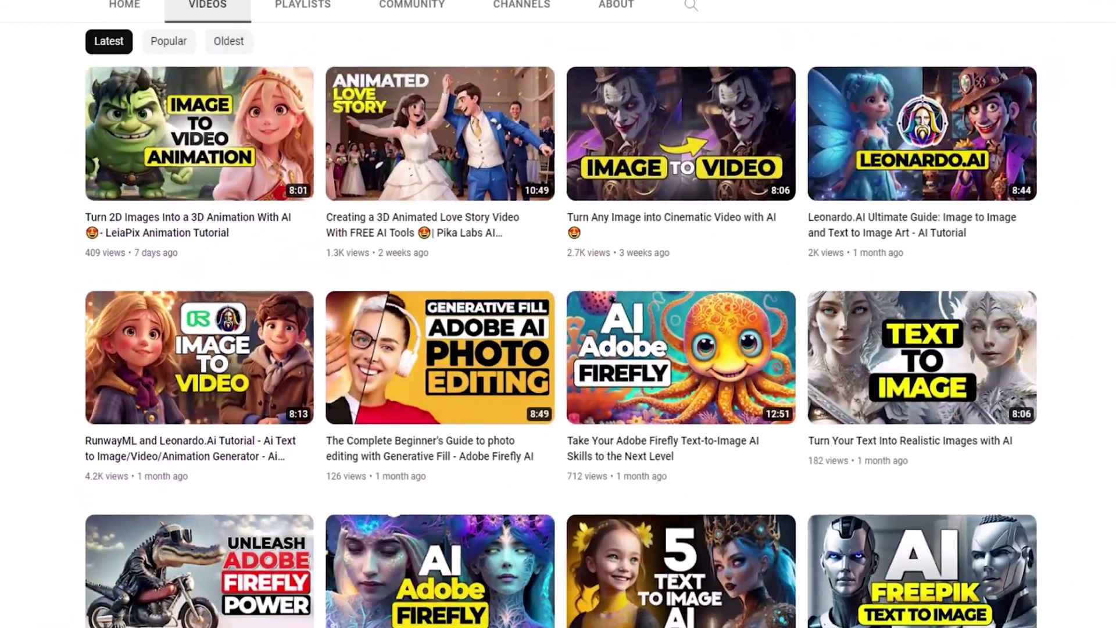
{"action": "scroll", "coordinate": [558, 314], "scroll_direction": "up", "scroll_amount": 5}
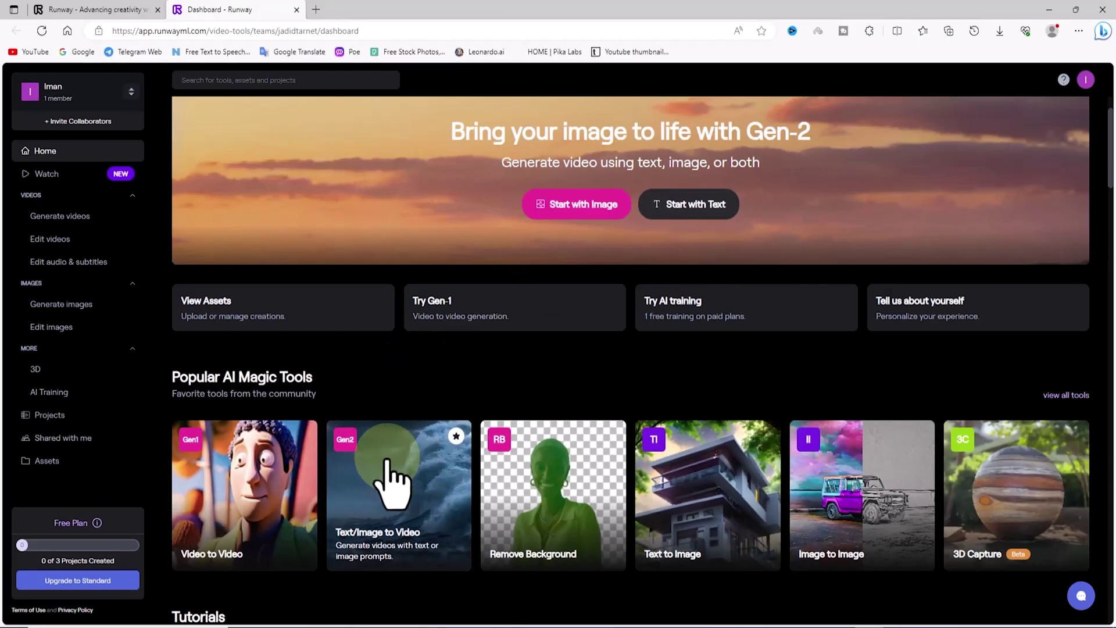
Generate a 4-second Text/Image to Video clip from the uploaded image DreamShaper_v7_Iron_man_like_TItan_Cameraman_cyborg_engineered_3.jpg
{"action": "left_click", "coordinate": [387, 460]}
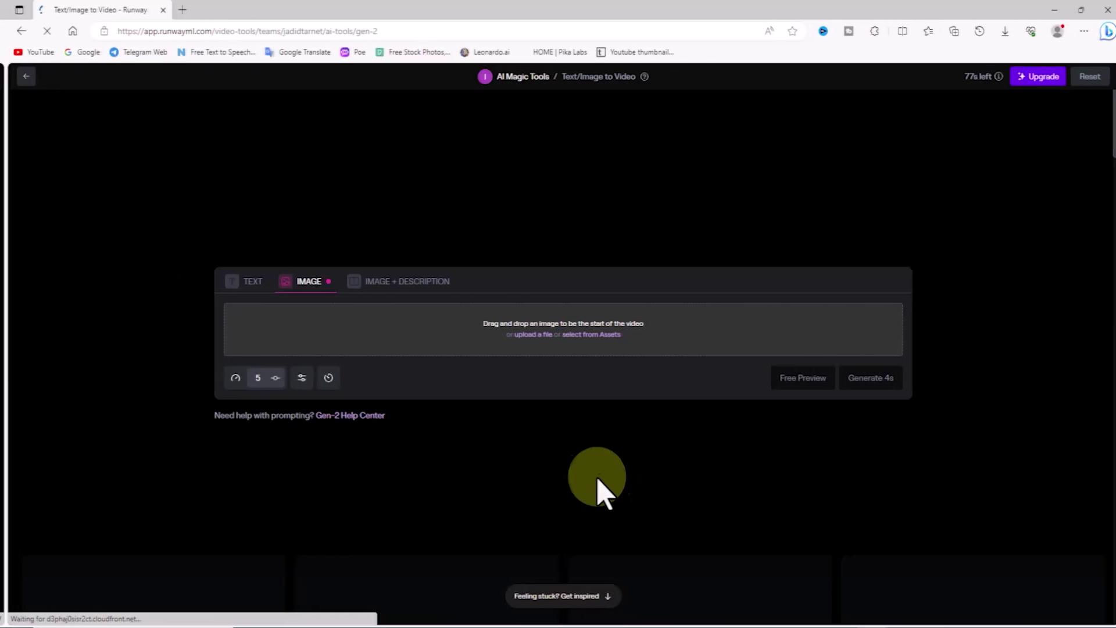
{"action": "left_click", "coordinate": [526, 334]}
{"action": "left_click", "coordinate": [398, 314]}
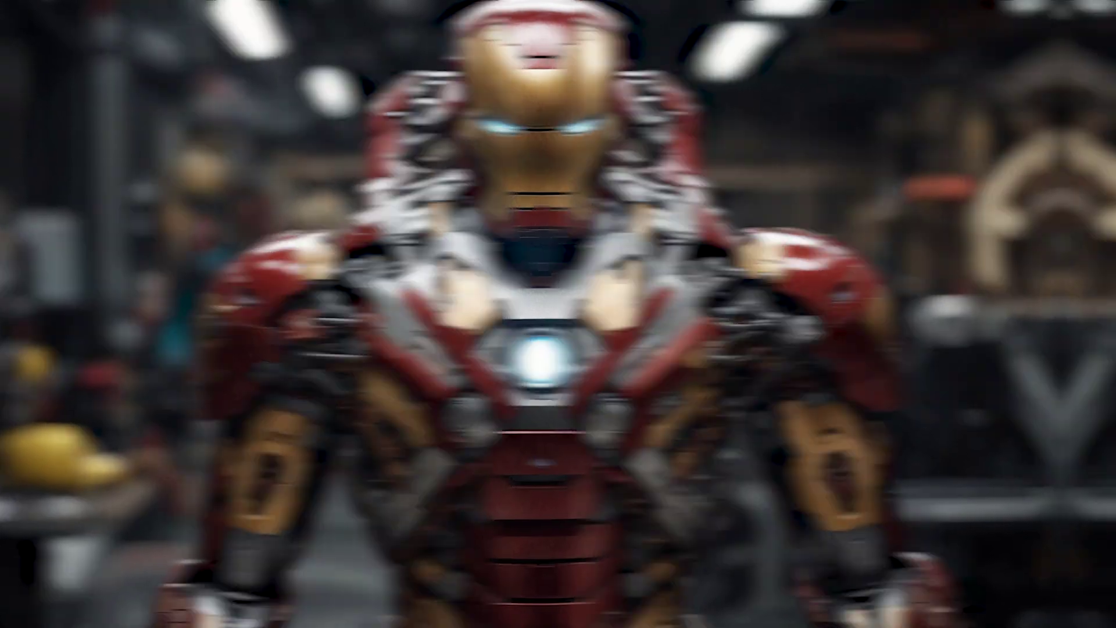
{"action": "left_click", "coordinate": [883, 533]}
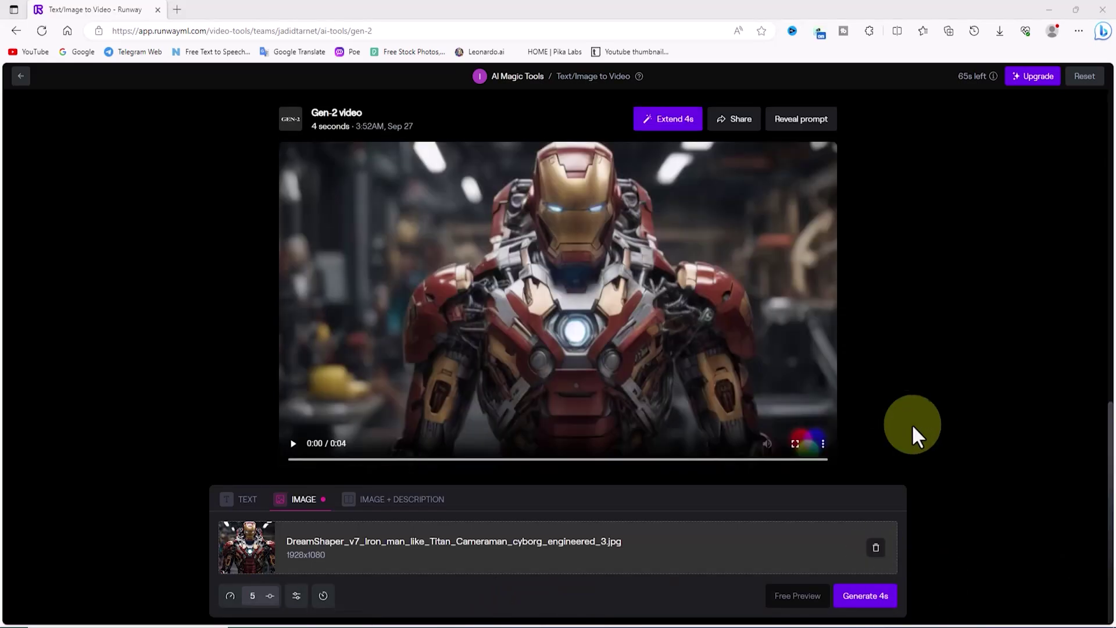
{"action": "left_click", "coordinate": [309, 430]}
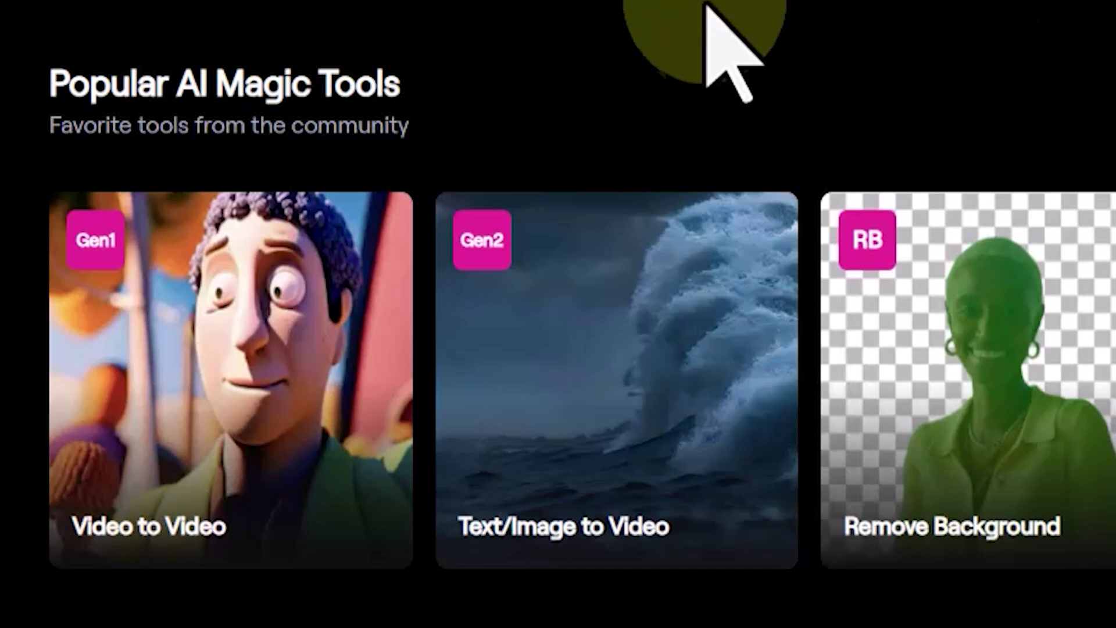
Start a new Text/Image to Video generation from the dashboard and show the advanced camera control settings
{"action": "mouse_move", "coordinate": [647, 349]}
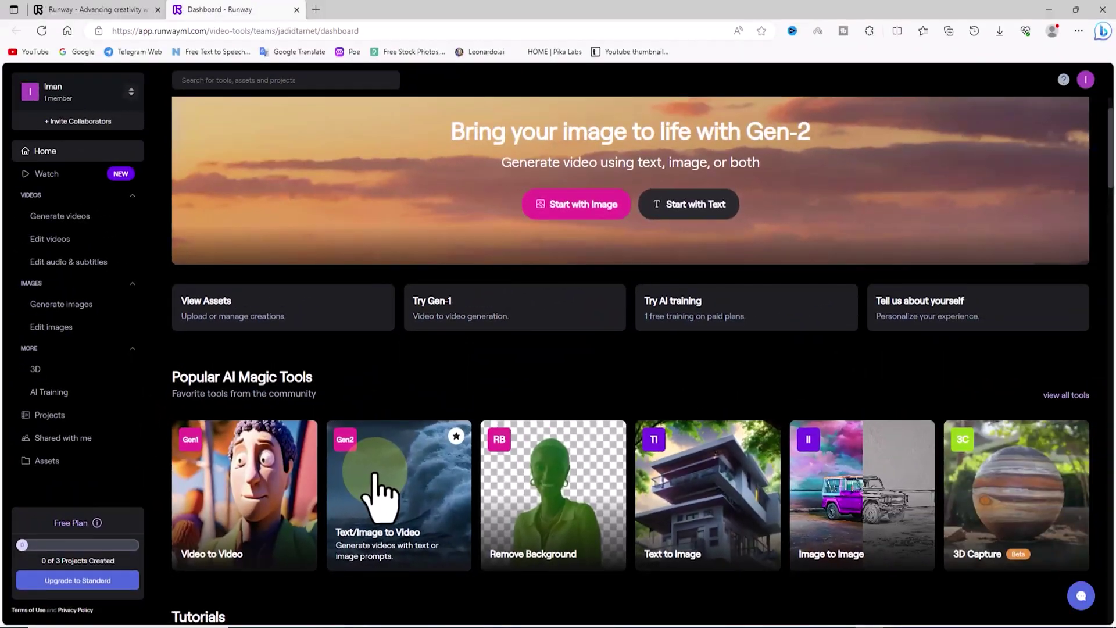
{"action": "left_click", "coordinate": [375, 475]}
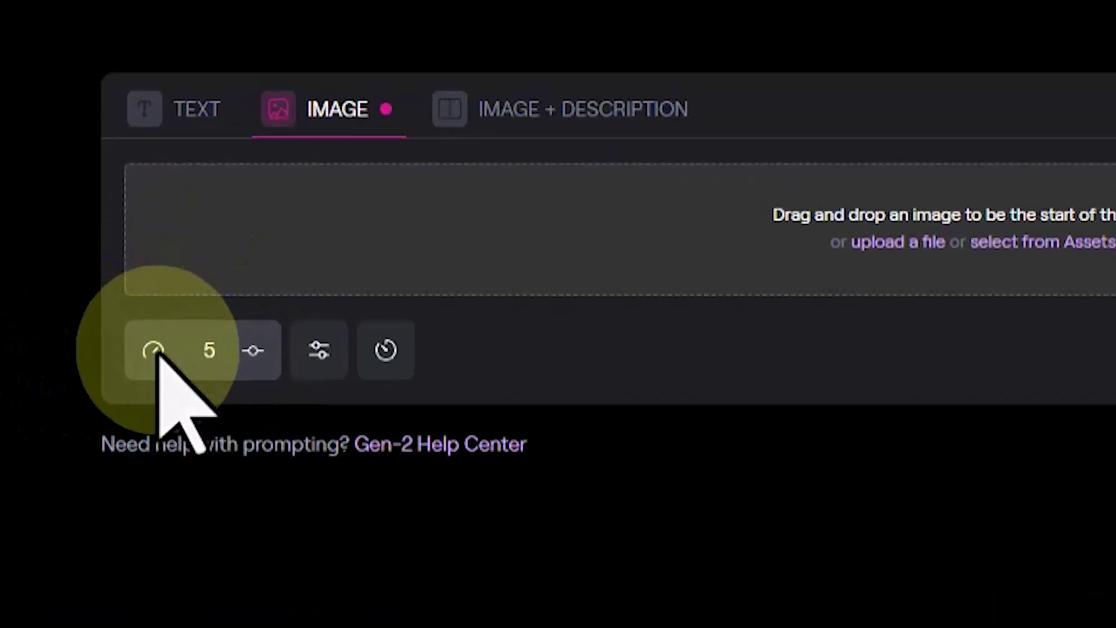
{"action": "left_click", "coordinate": [229, 377]}
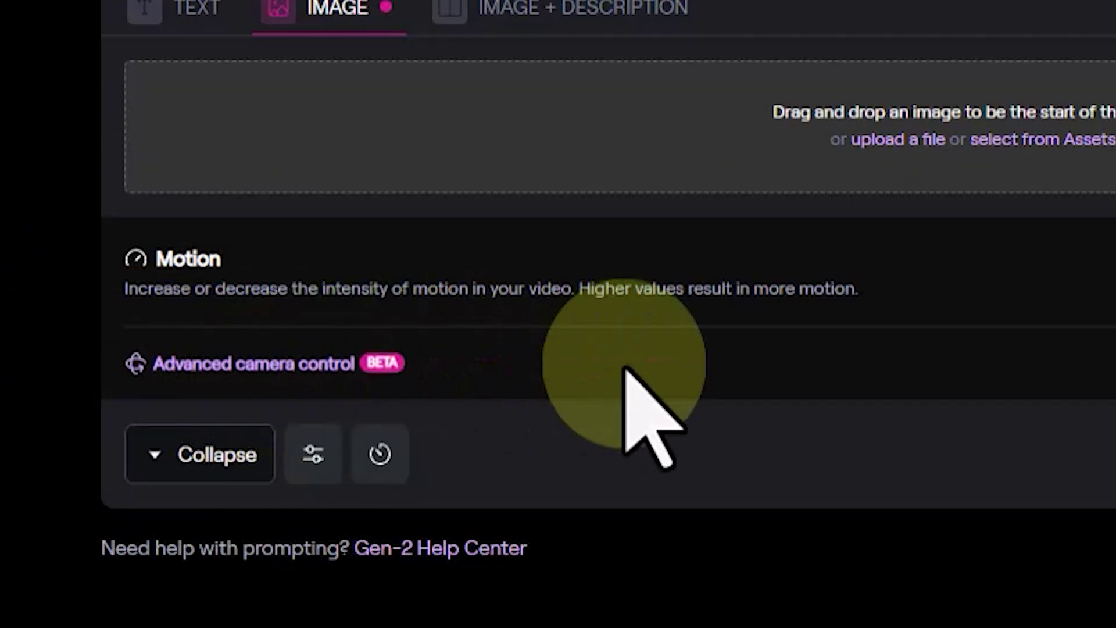
{"action": "left_click", "coordinate": [291, 367]}
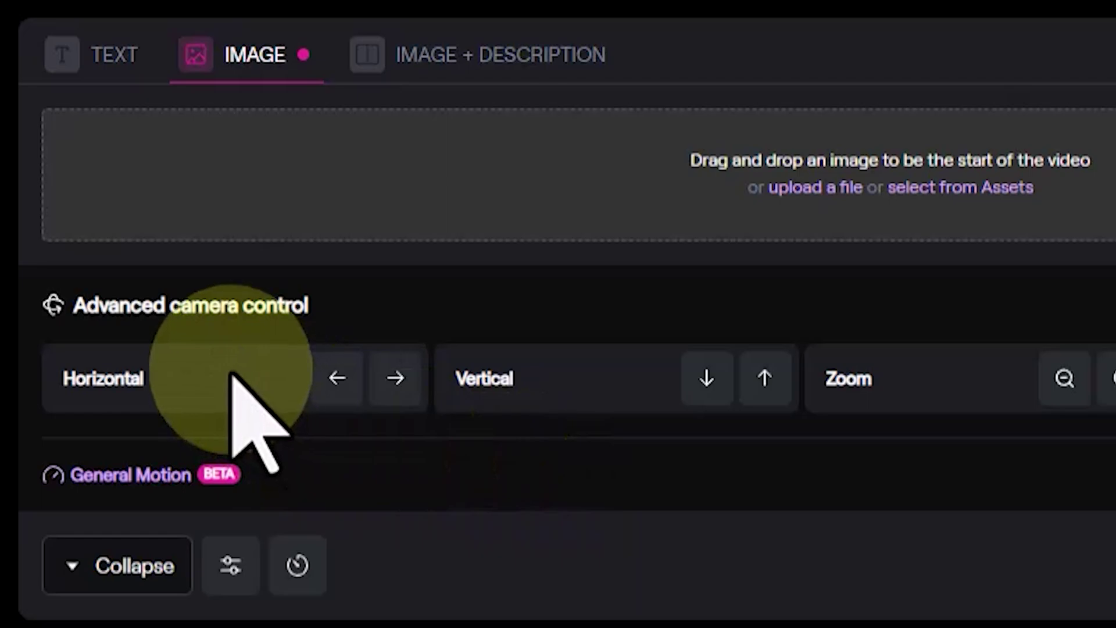
Try the left and right directions of the Horizontal camera movement
{"action": "left_click", "coordinate": [336, 379]}
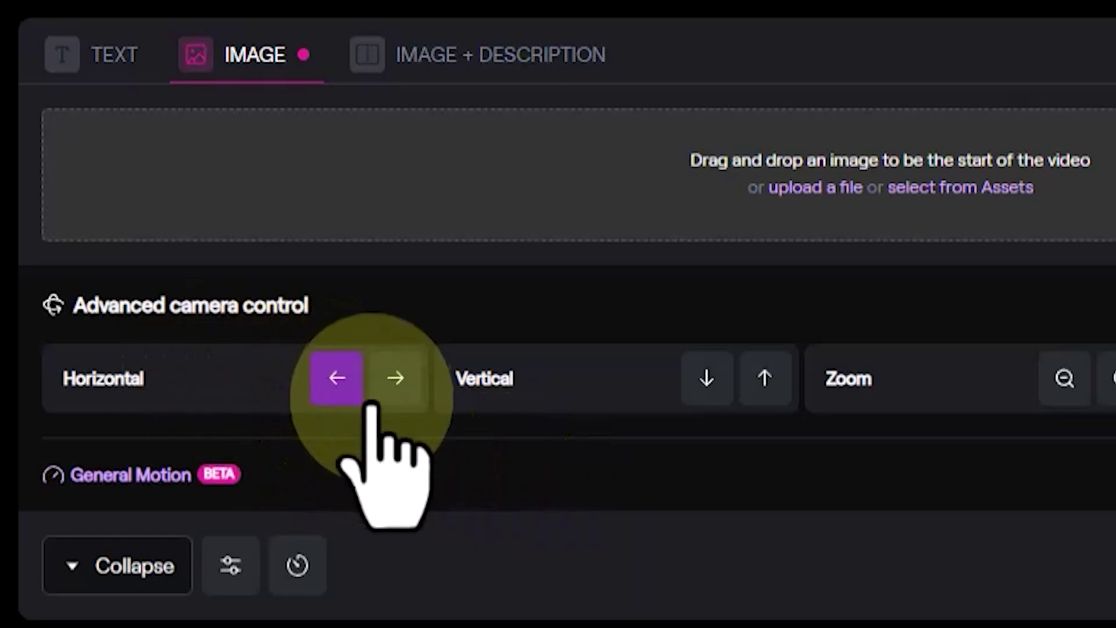
{"action": "left_click", "coordinate": [395, 379]}
{"action": "left_click", "coordinate": [337, 379]}
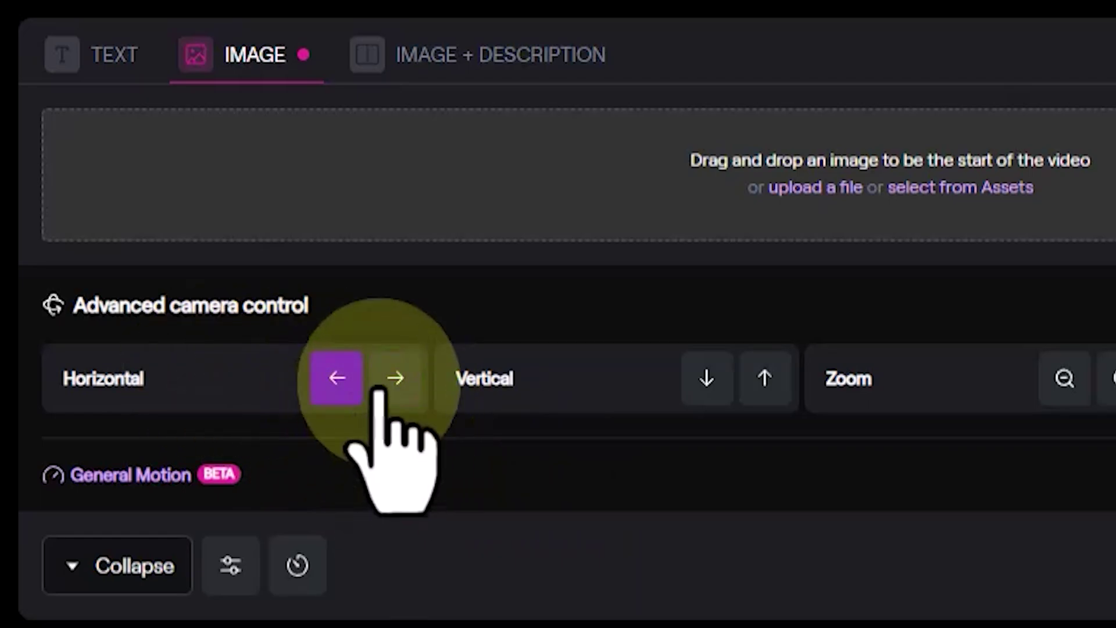
{"action": "left_click", "coordinate": [396, 379]}
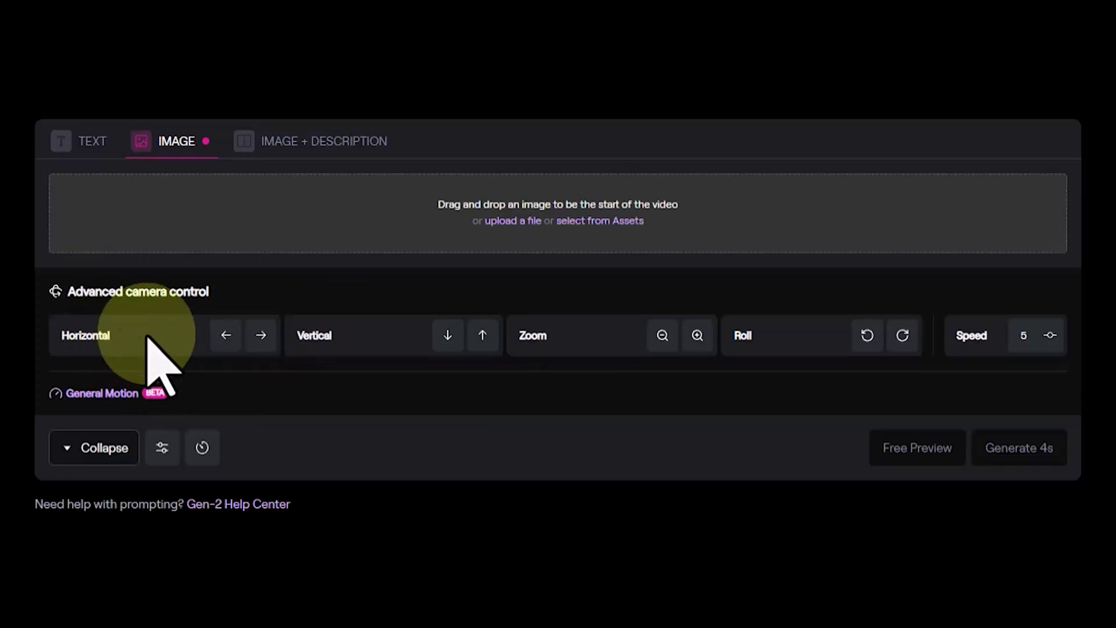
Try the down and up directions of the Vertical camera movement
{"action": "left_click", "coordinate": [706, 379]}
{"action": "left_click", "coordinate": [594, 322]}
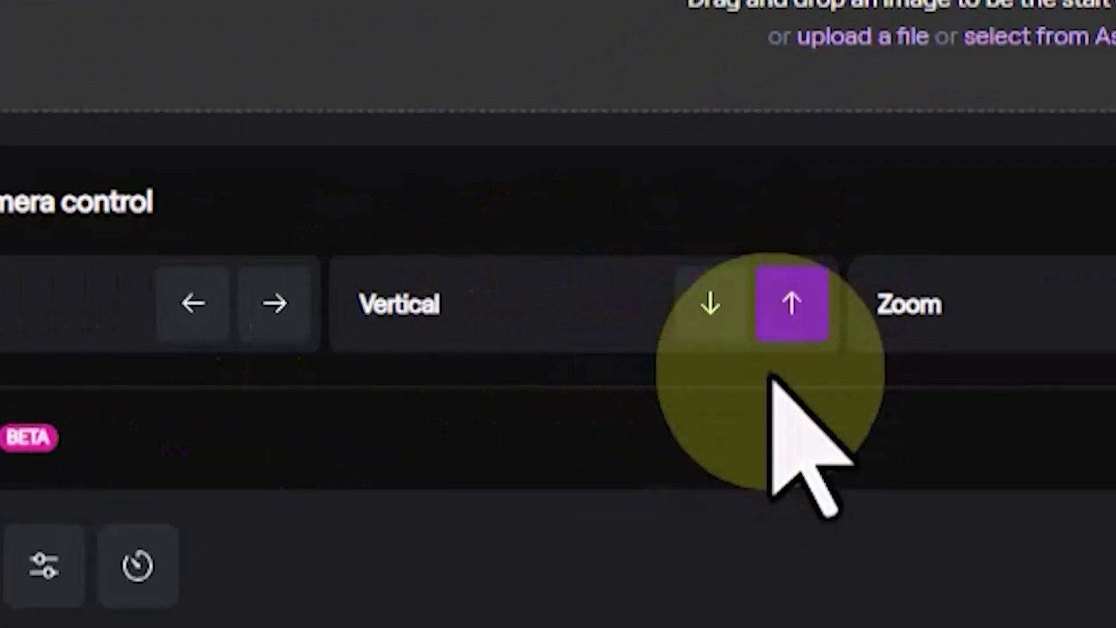
{"action": "left_click", "coordinate": [538, 324]}
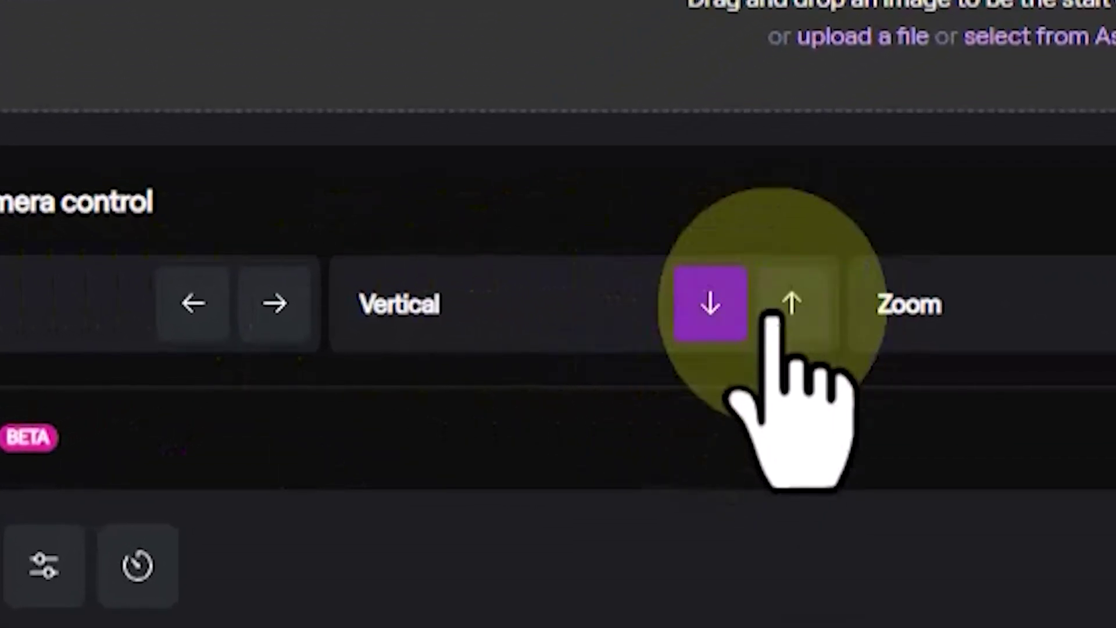
{"action": "left_click", "coordinate": [779, 314]}
{"action": "left_click", "coordinate": [712, 314]}
{"action": "left_click", "coordinate": [711, 314]}
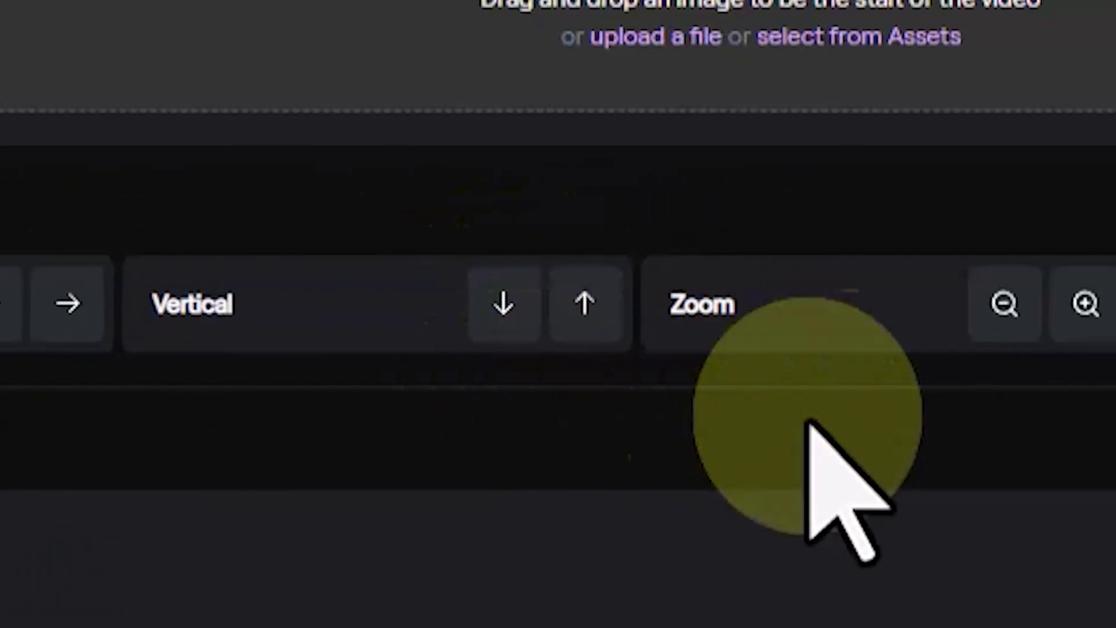
Try the zoom-out and zoom-in options of the camera's Zoom movement
{"action": "left_click", "coordinate": [727, 320]}
{"action": "left_click", "coordinate": [806, 305]}
{"action": "left_click", "coordinate": [714, 323]}
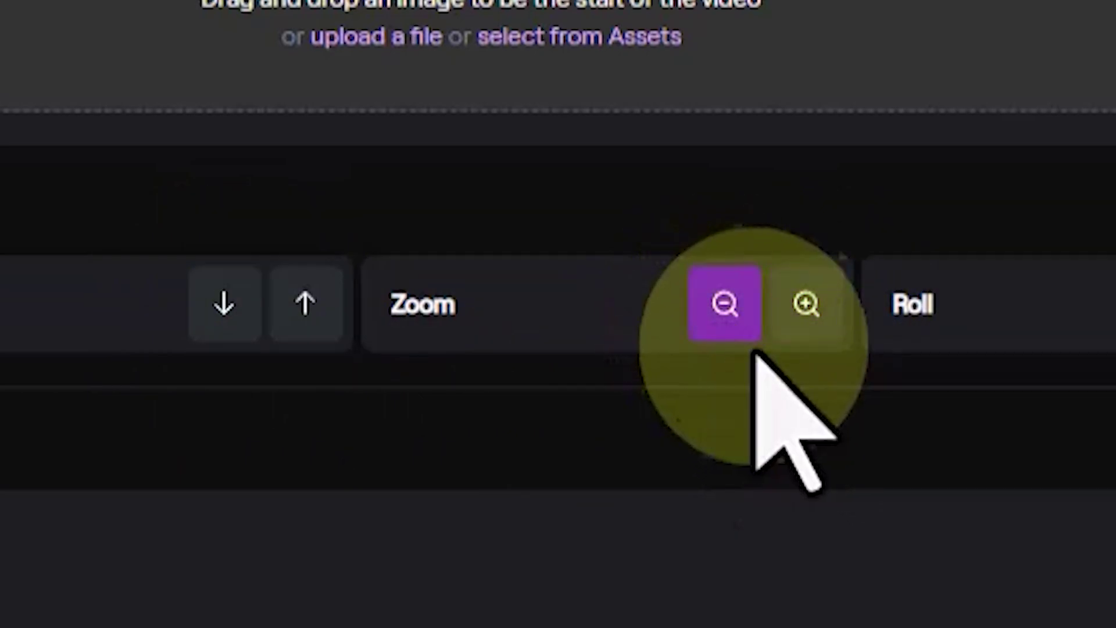
{"action": "left_click", "coordinate": [806, 308]}
{"action": "left_click", "coordinate": [725, 319]}
{"action": "left_click", "coordinate": [804, 302]}
{"action": "left_click", "coordinate": [803, 300]}
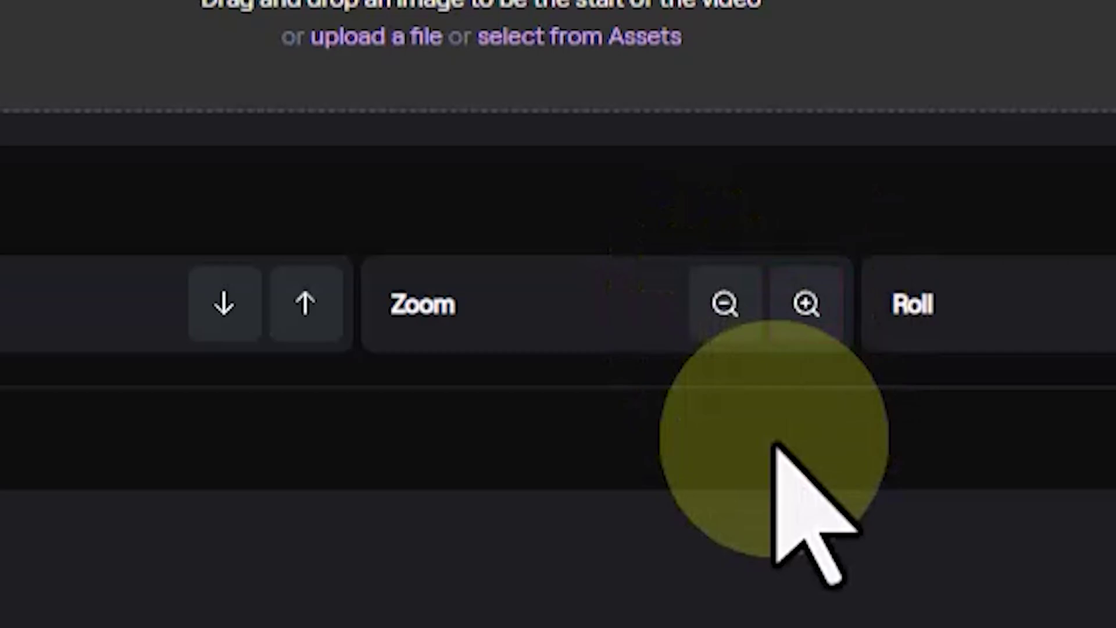
Try the counterclockwise and clockwise options of the camera's Roll movement
{"action": "left_click", "coordinate": [628, 298]}
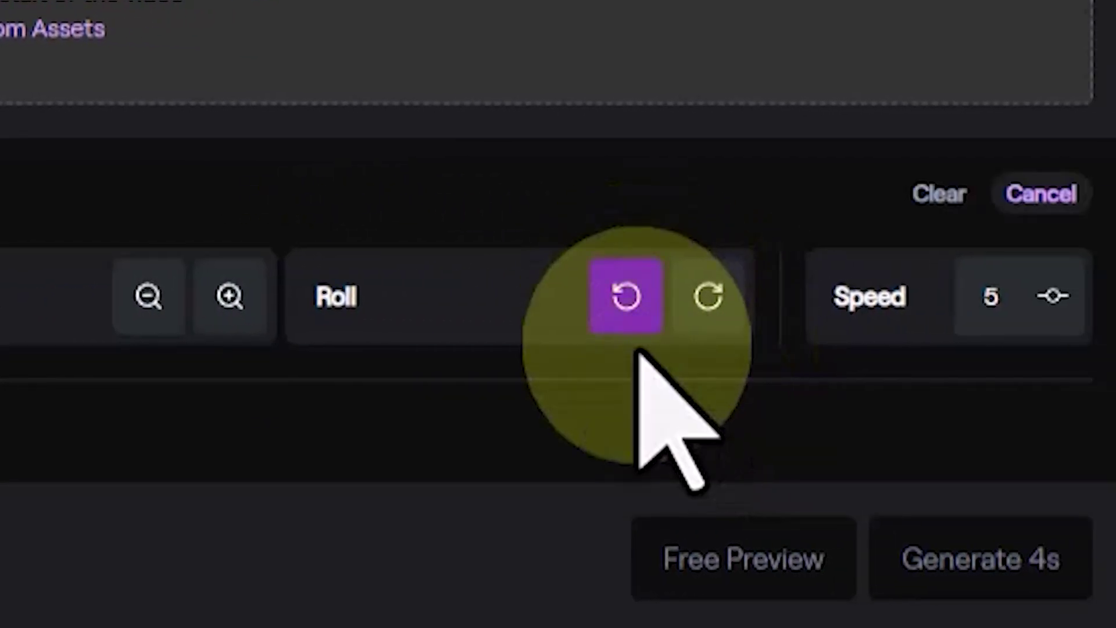
{"action": "left_click", "coordinate": [721, 299]}
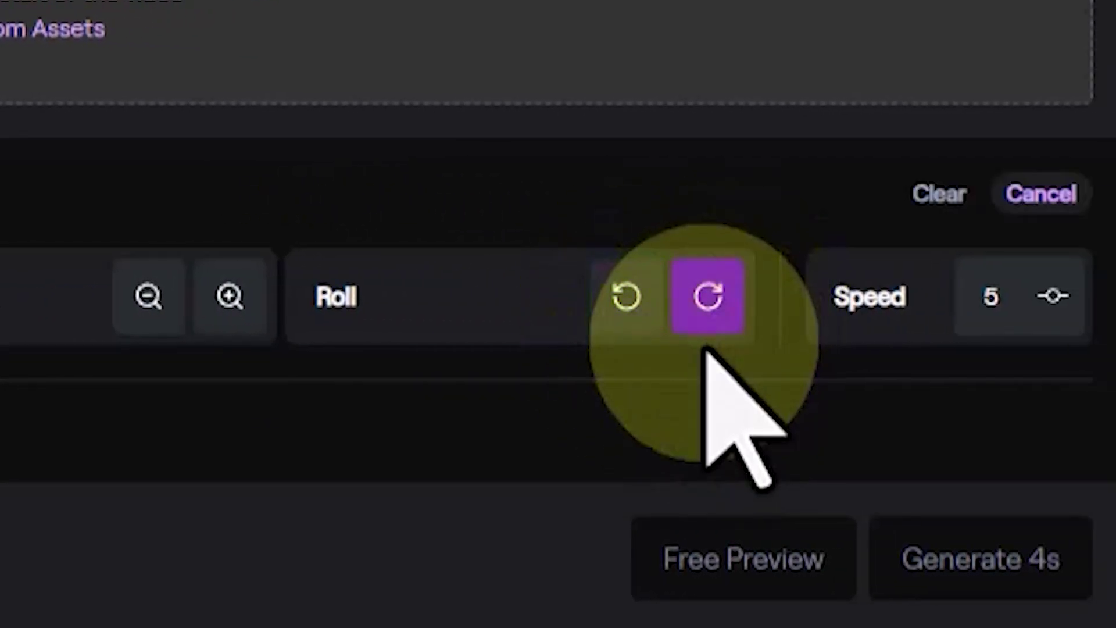
{"action": "left_click", "coordinate": [633, 303]}
{"action": "left_click", "coordinate": [703, 300]}
{"action": "left_click", "coordinate": [621, 308]}
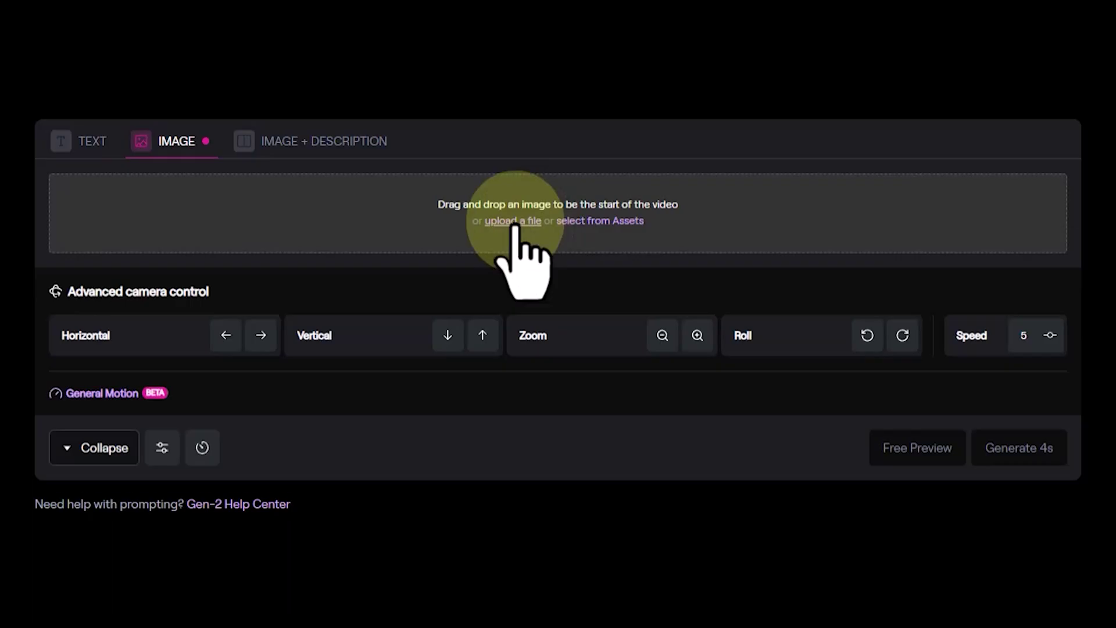
Upload 01.jpg from the Project-File folder as the starting image and set the camera's Zoom movement to zoom out
{"action": "left_click", "coordinate": [513, 221]}
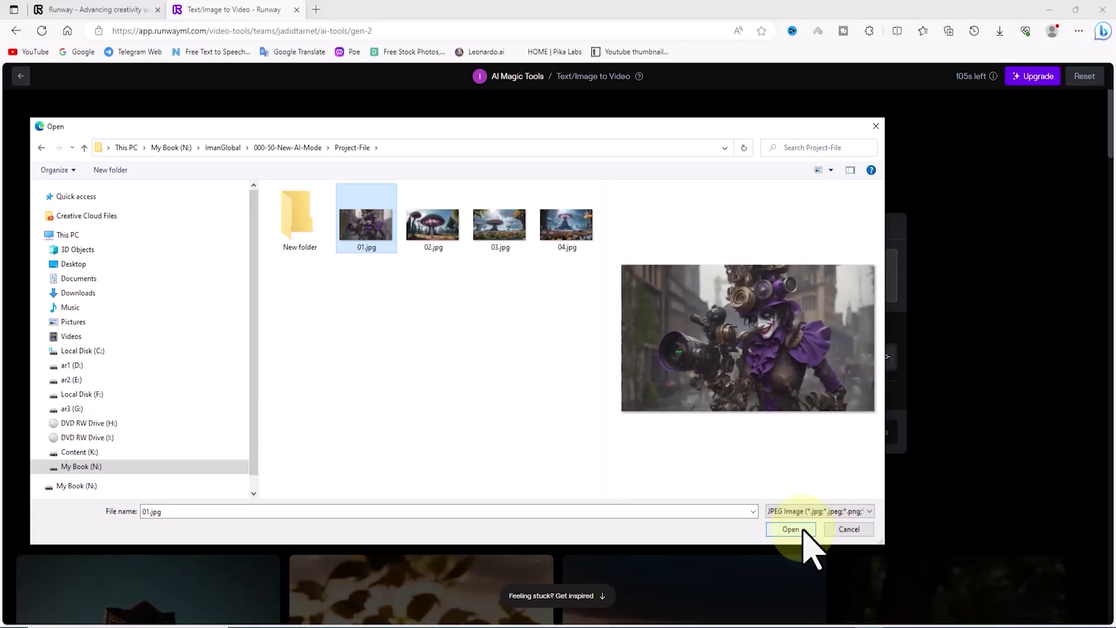
{"action": "left_click", "coordinate": [803, 527]}
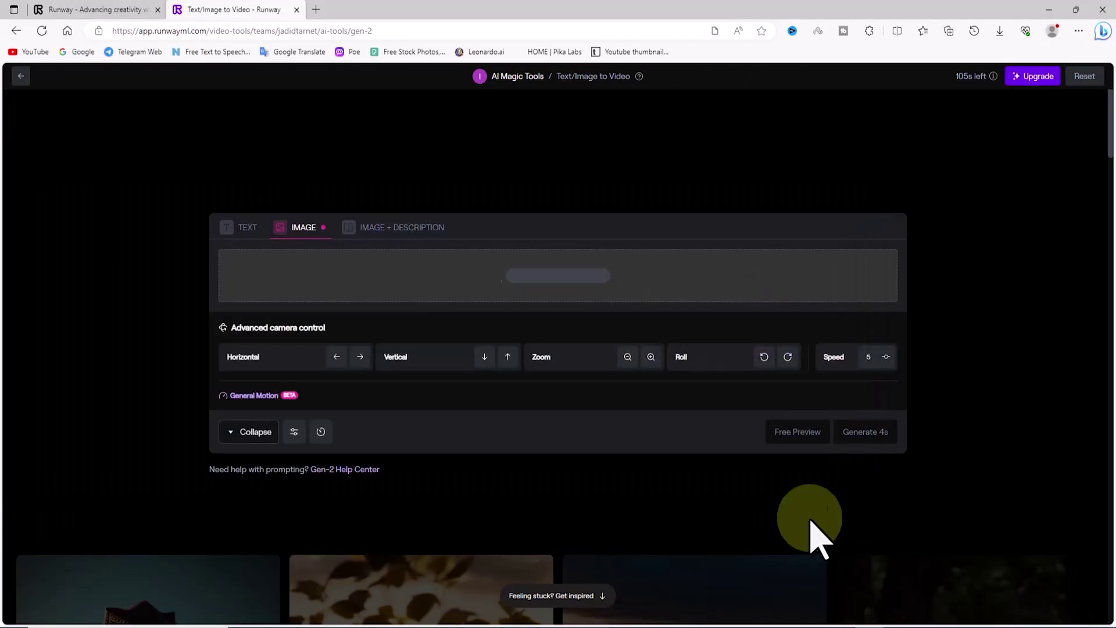
{"action": "left_click", "coordinate": [628, 357]}
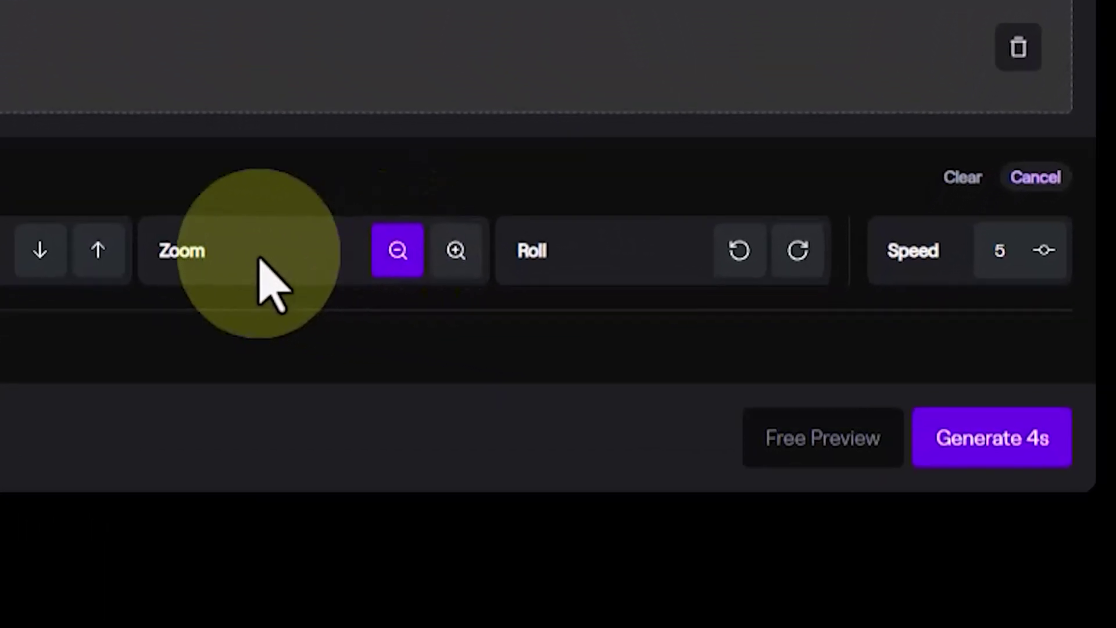
{"action": "left_click", "coordinate": [457, 255]}
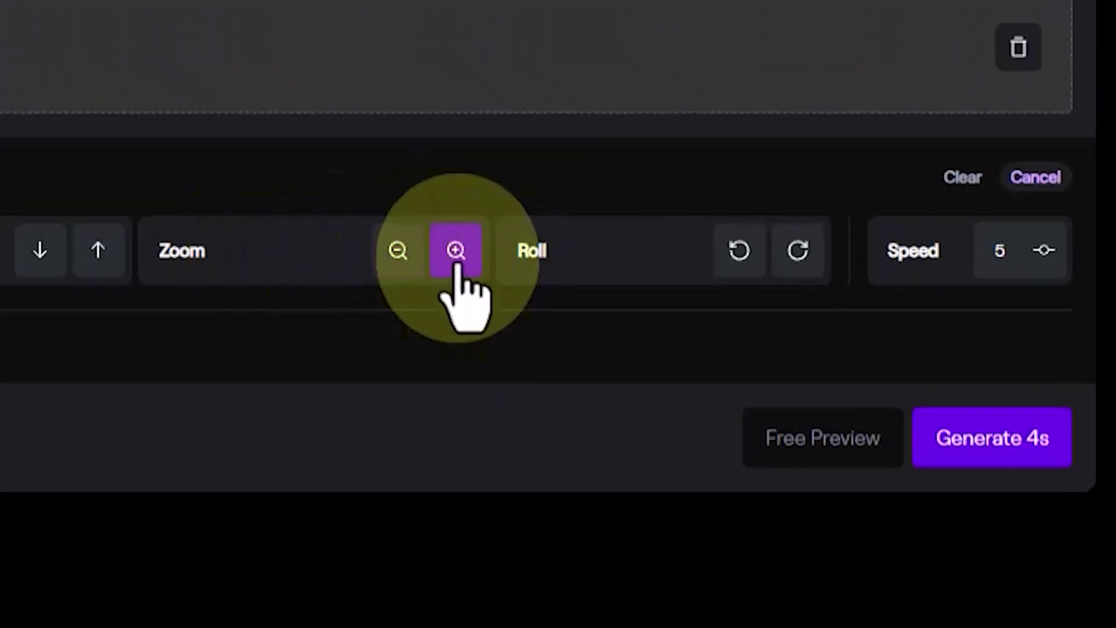
{"action": "left_click", "coordinate": [392, 267]}
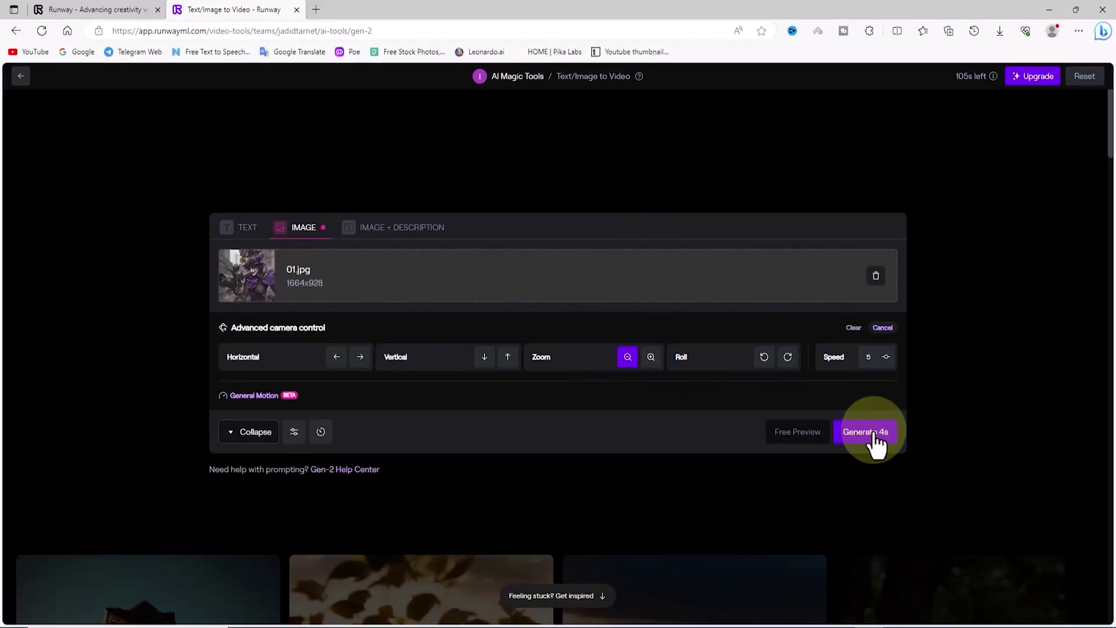
Generate the 4-second video from 01.jpg and open its downloaded MP4 file
{"action": "left_click", "coordinate": [1023, 460]}
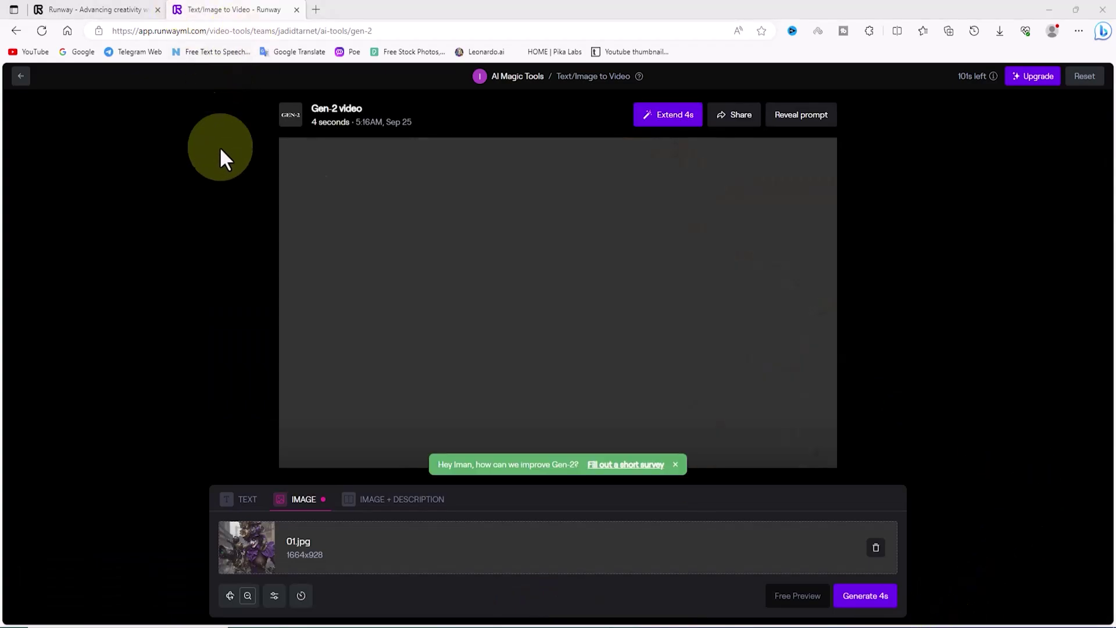
{"action": "mouse_move", "coordinate": [790, 194]}
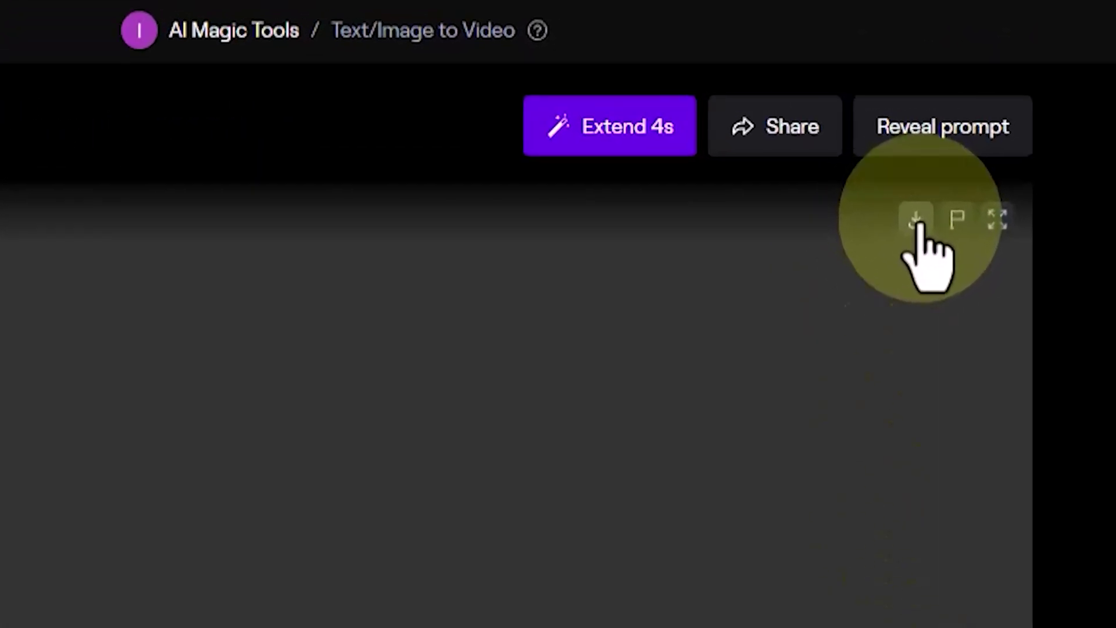
{"action": "left_click", "coordinate": [916, 220]}
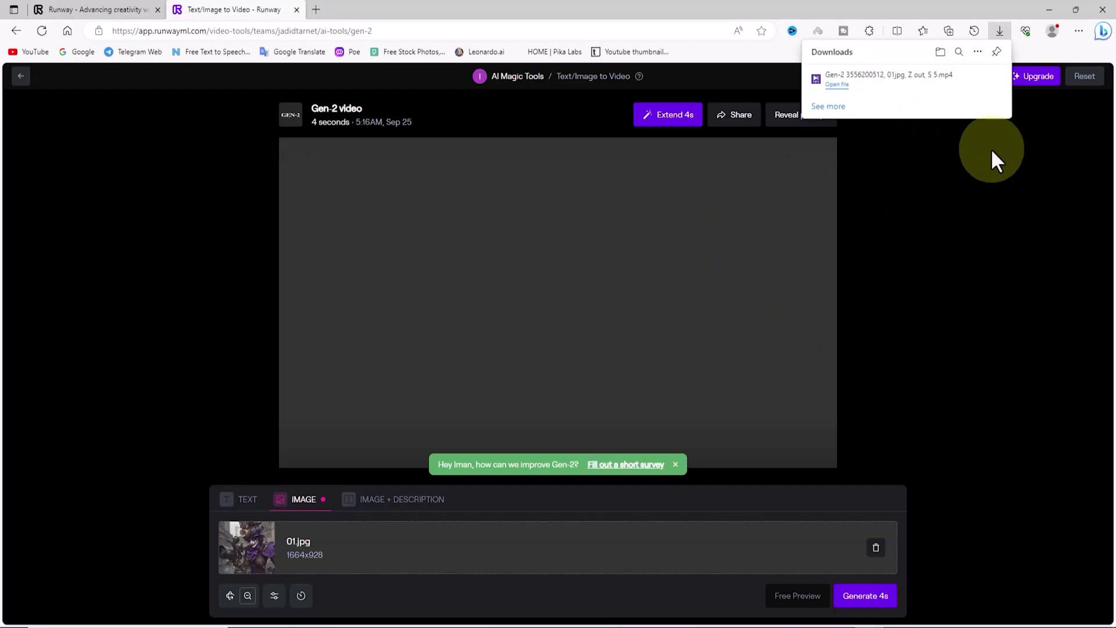
{"action": "left_click", "coordinate": [929, 82]}
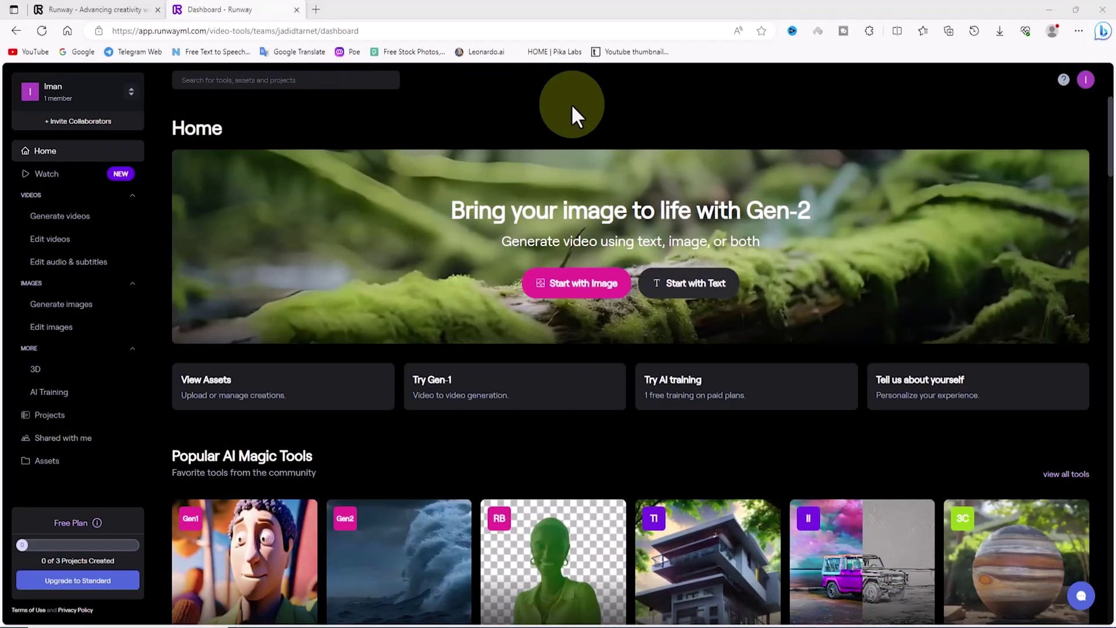
Open the Text/Image to Video tool from the dashboard and upload 03.jpg as the starting image
{"action": "scroll", "coordinate": [473, 381], "scroll_direction": "down", "scroll_amount": 4}
{"action": "scroll", "coordinate": [523, 291], "scroll_direction": "up", "scroll_amount": 4}
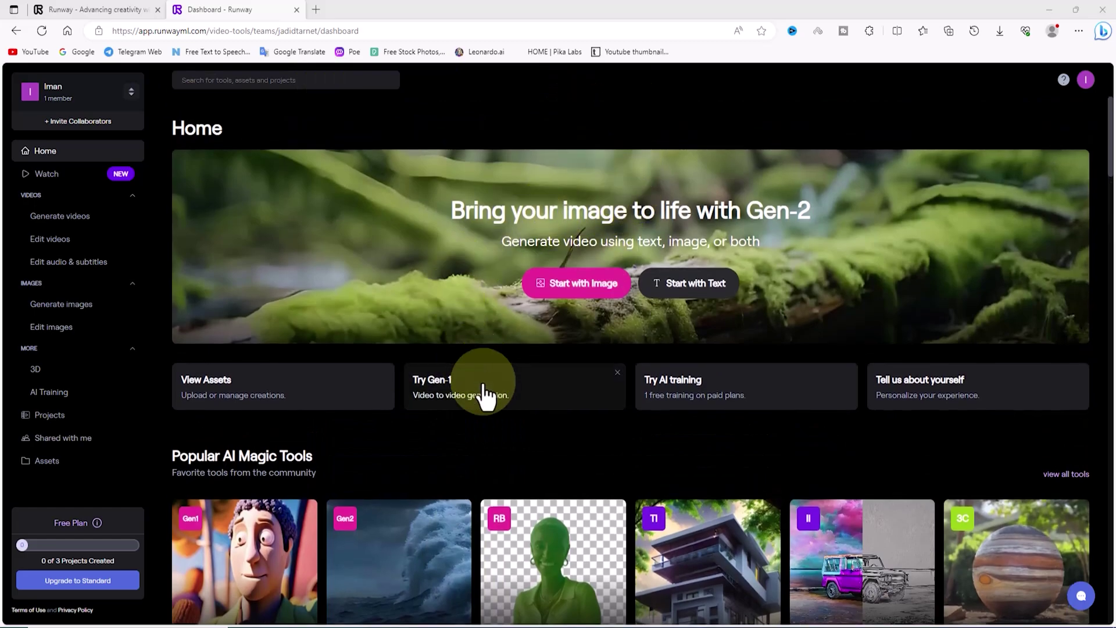
{"action": "scroll", "coordinate": [473, 386], "scroll_direction": "down", "scroll_amount": 3}
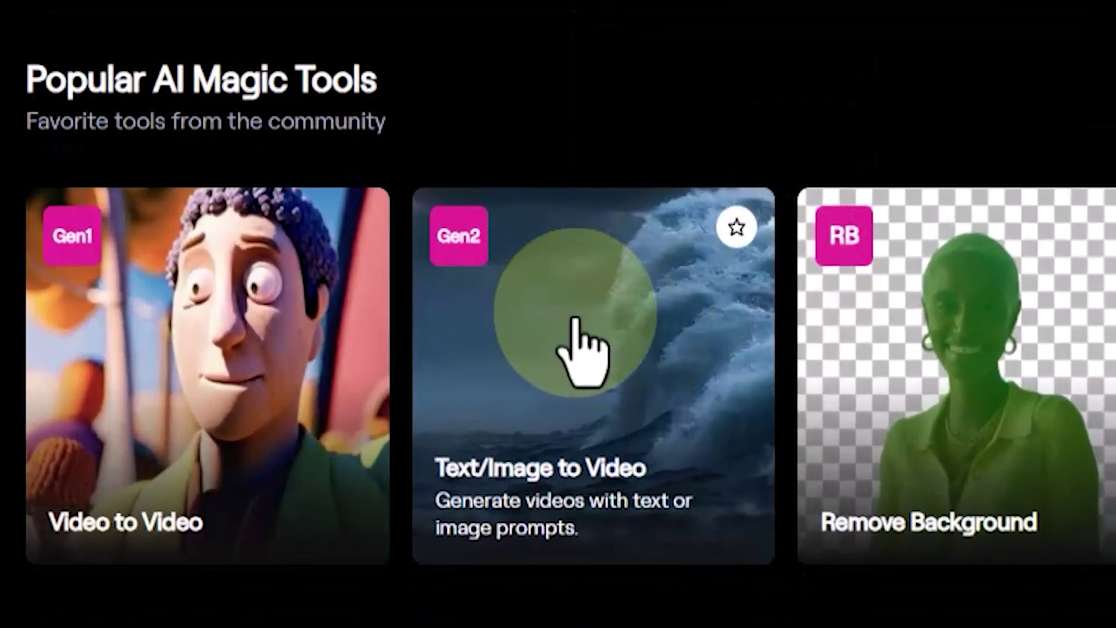
{"action": "left_click", "coordinate": [575, 321]}
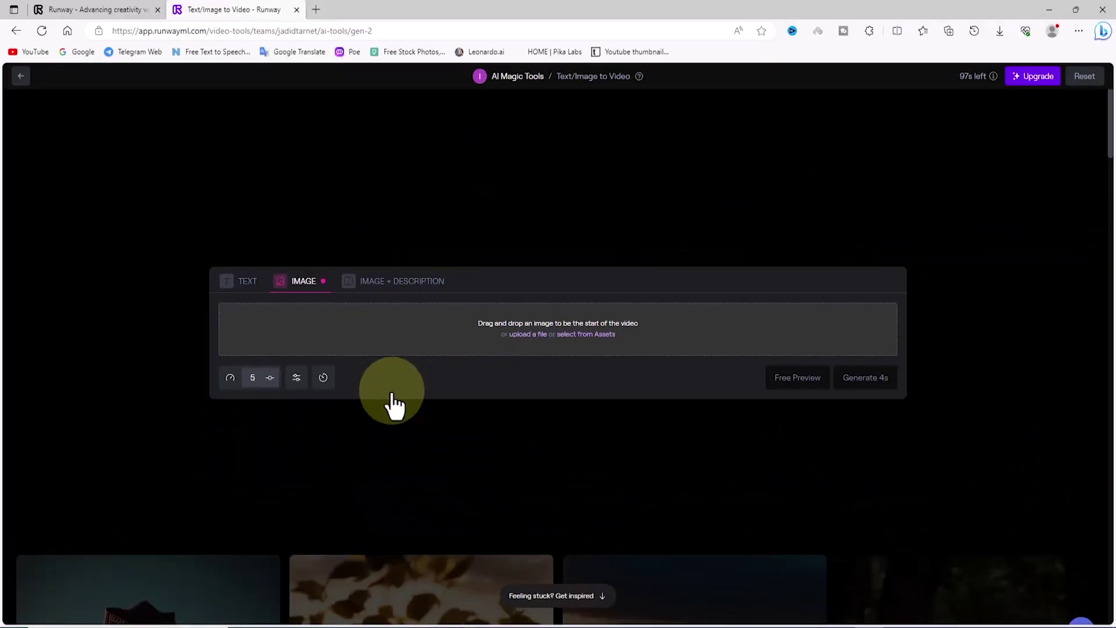
{"action": "left_click", "coordinate": [531, 335]}
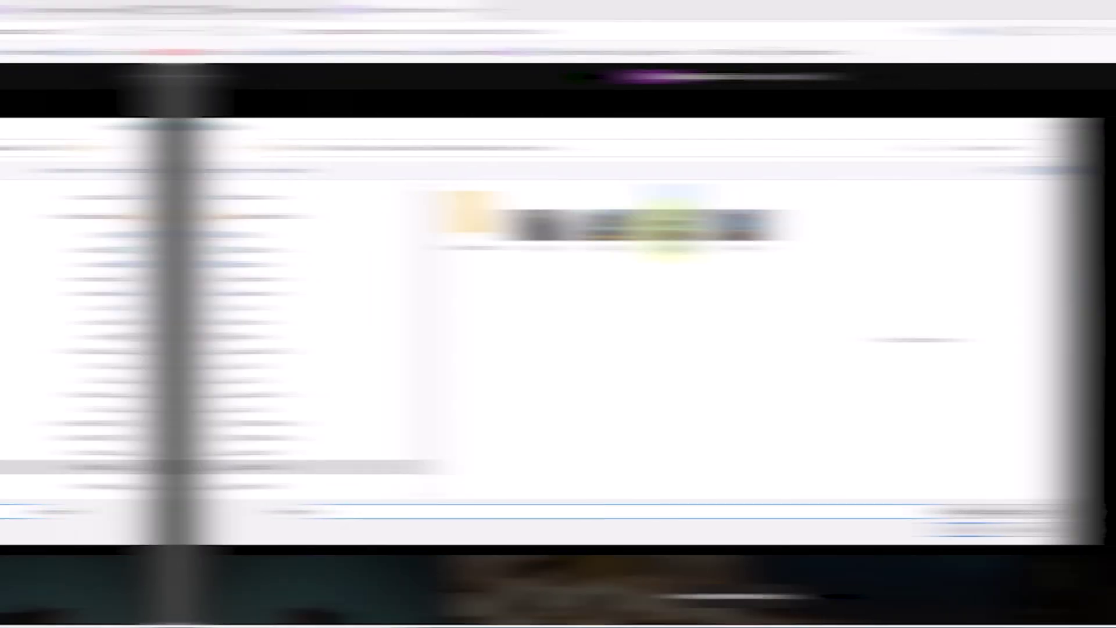
{"action": "left_click", "coordinate": [508, 239]}
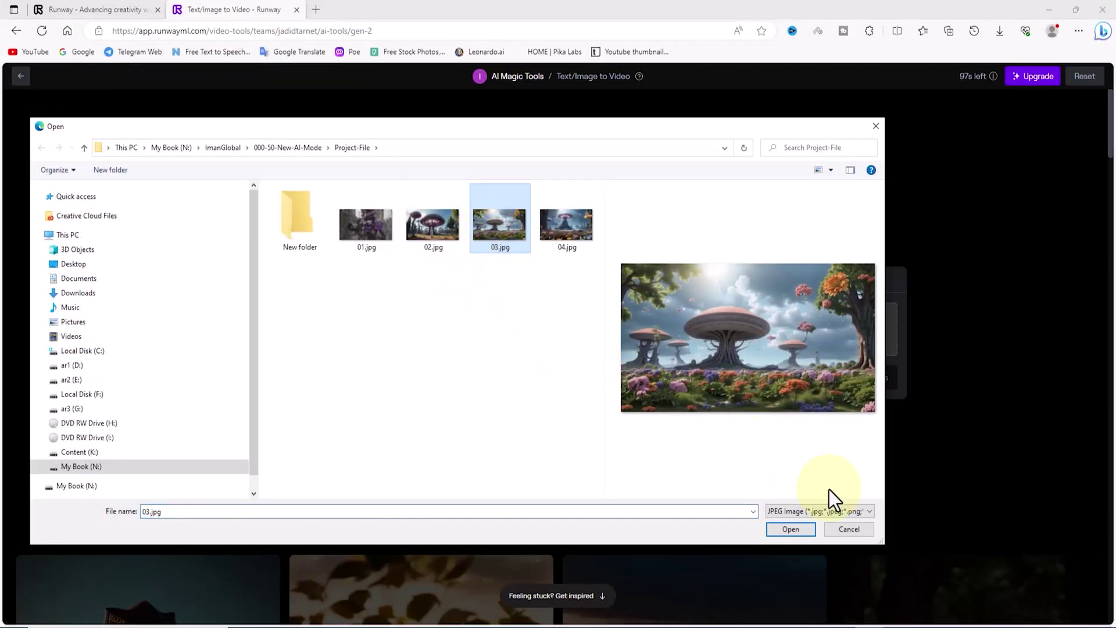
{"action": "left_click", "coordinate": [791, 529]}
Show the advanced camera control for the 03.jpg video and set the camera's Horizontal movement to left
{"action": "left_click", "coordinate": [249, 383]}
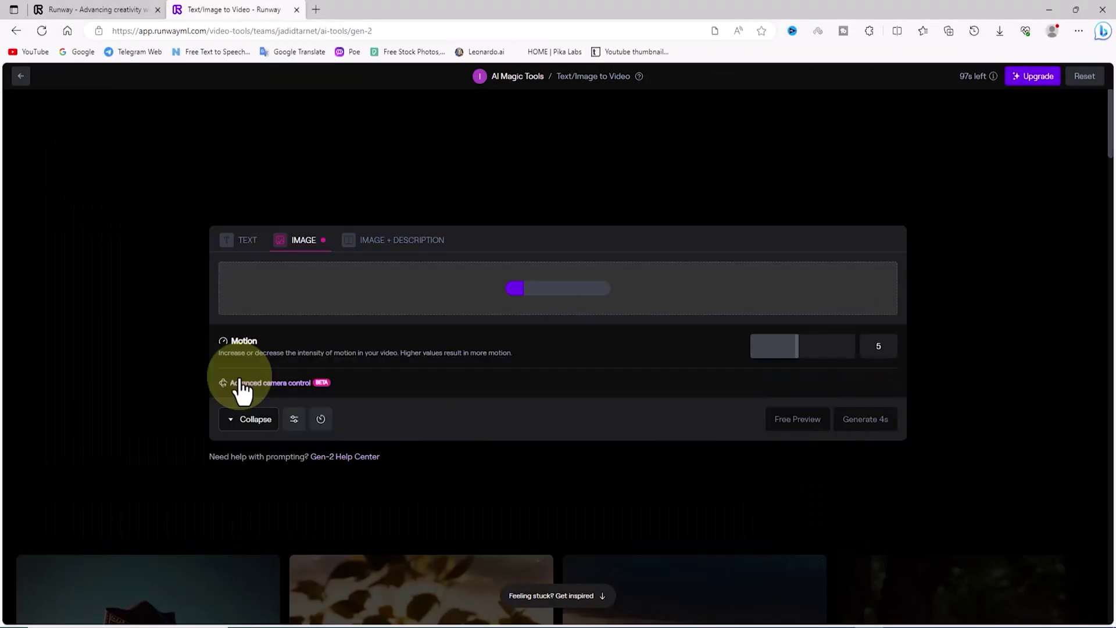
{"action": "left_click", "coordinate": [288, 383]}
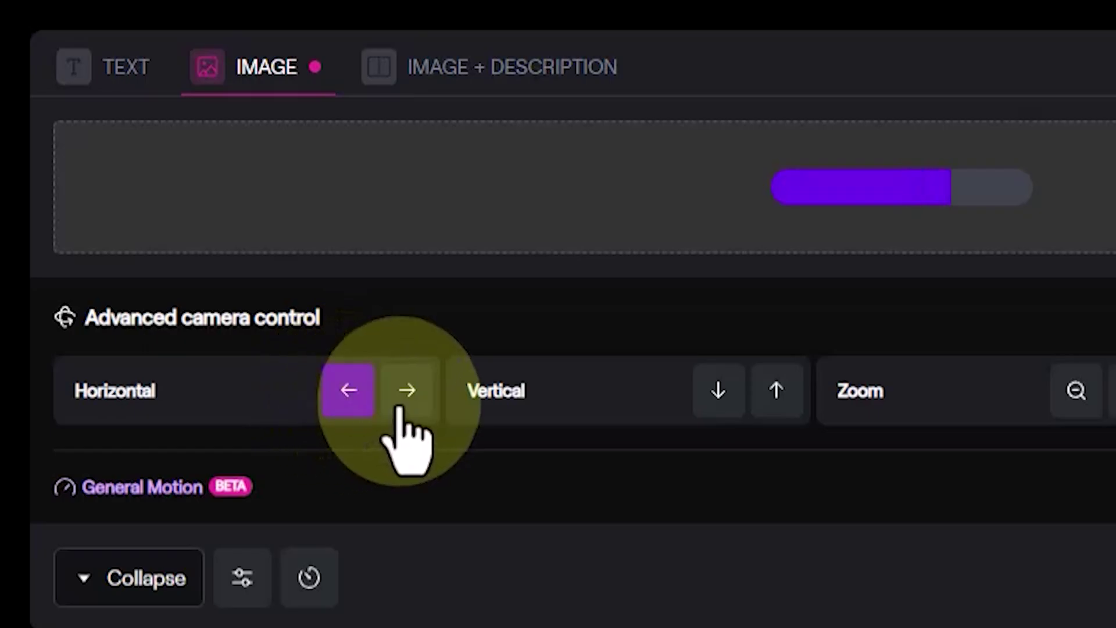
{"action": "left_click", "coordinate": [401, 401]}
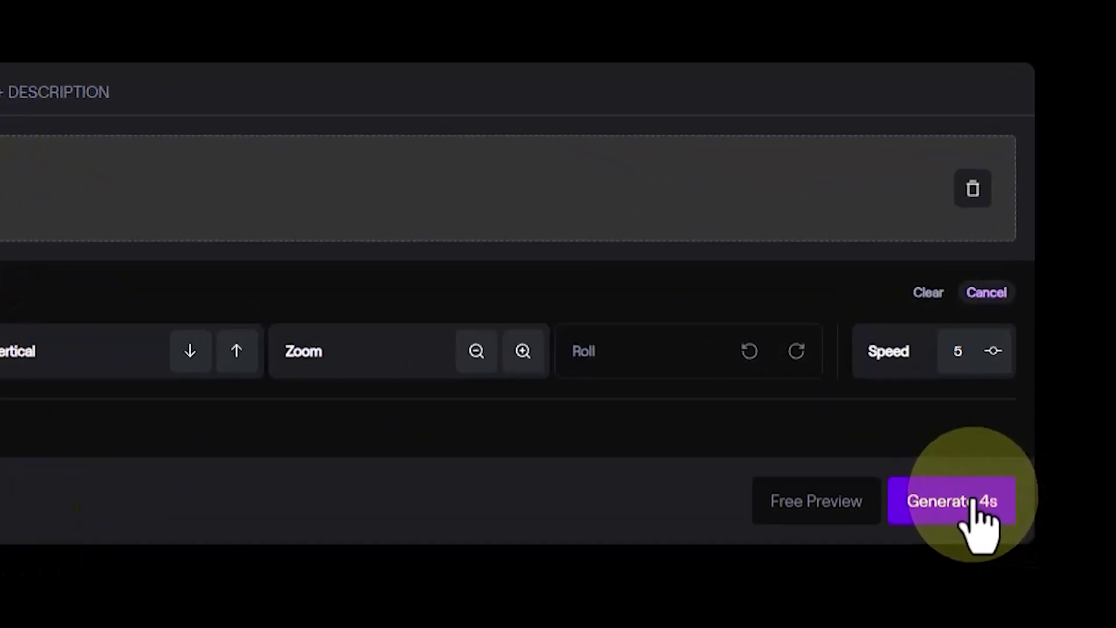
Generate the 4-second video from 03.jpg, download it and open the resulting MP4 file
{"action": "left_click", "coordinate": [972, 502]}
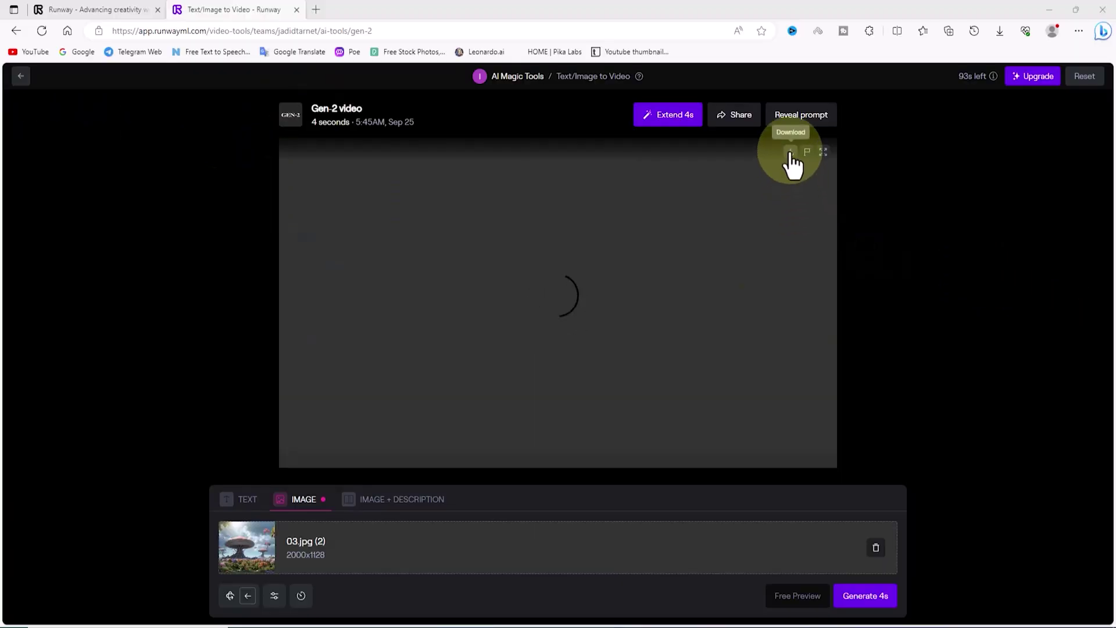
{"action": "left_click", "coordinate": [791, 152]}
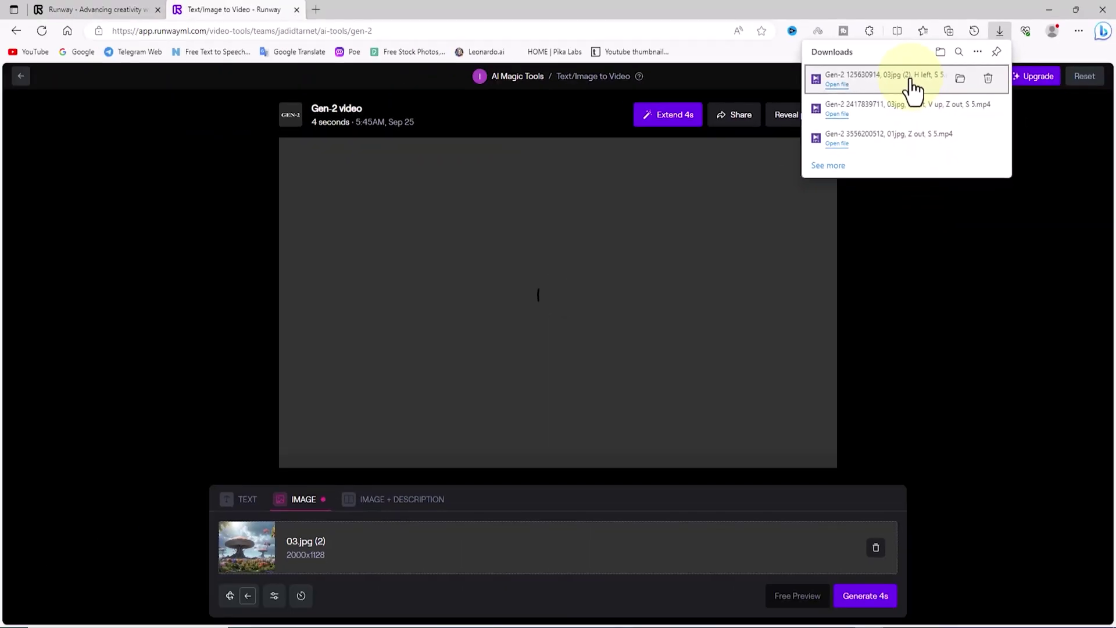
{"action": "left_click", "coordinate": [808, 35]}
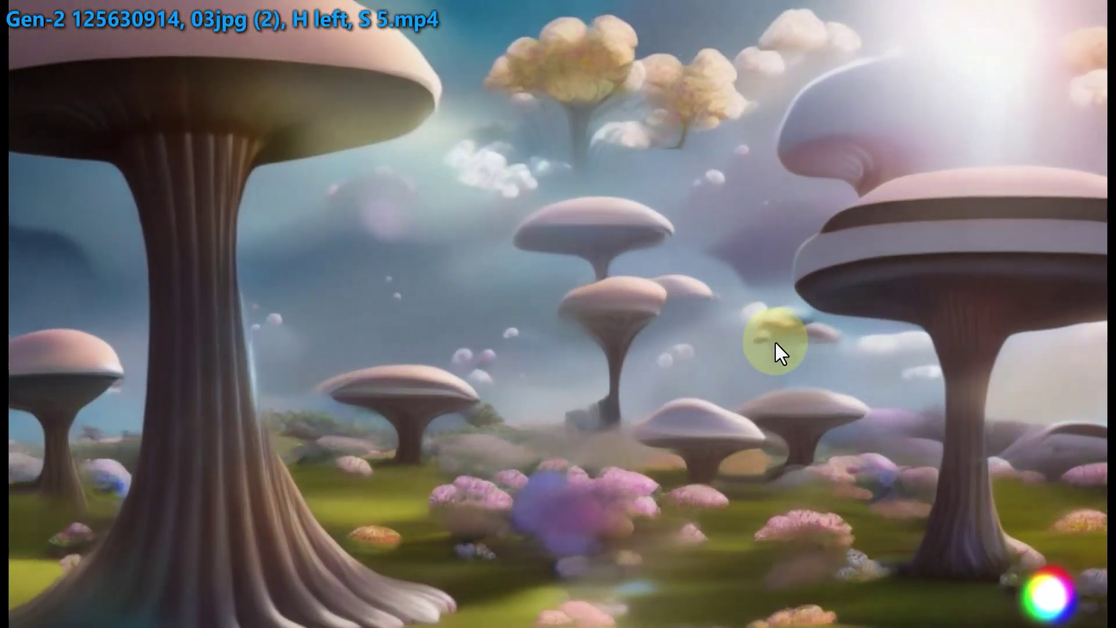
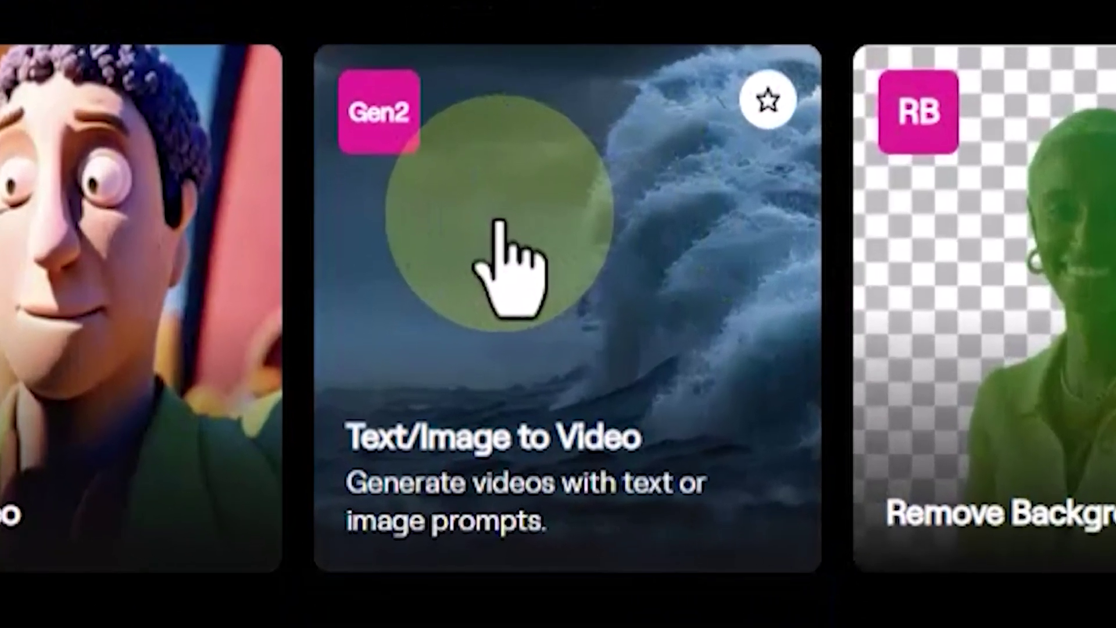
Open the Text/Image to Video tool from the dashboard and upload 04.jpg from the Project-File folder as the starting image
{"action": "left_click", "coordinate": [499, 222]}
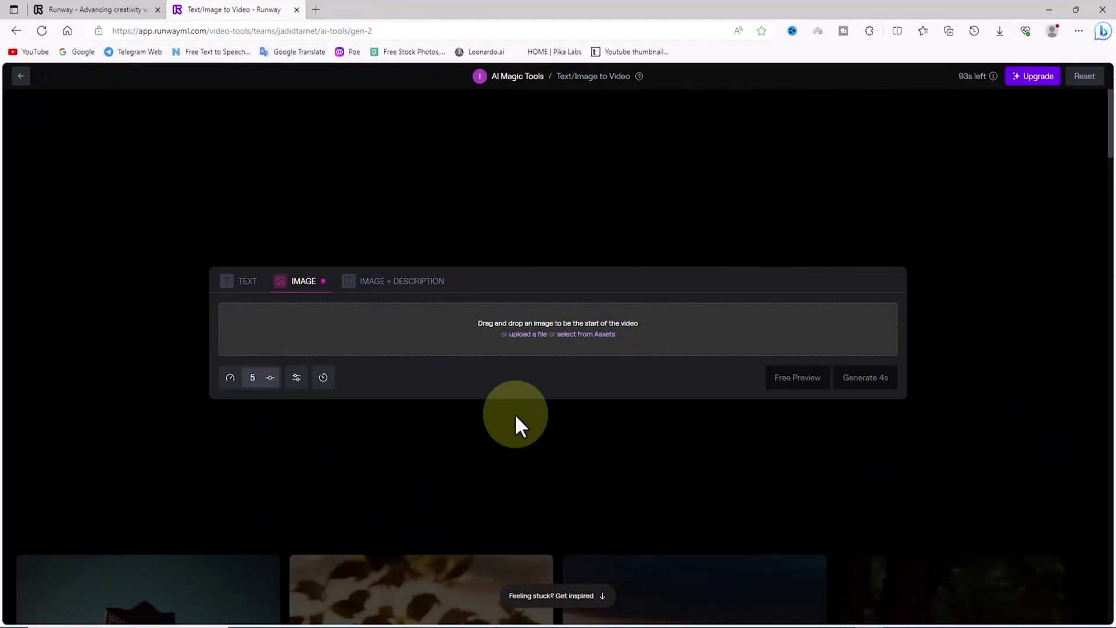
{"action": "left_click", "coordinate": [529, 336]}
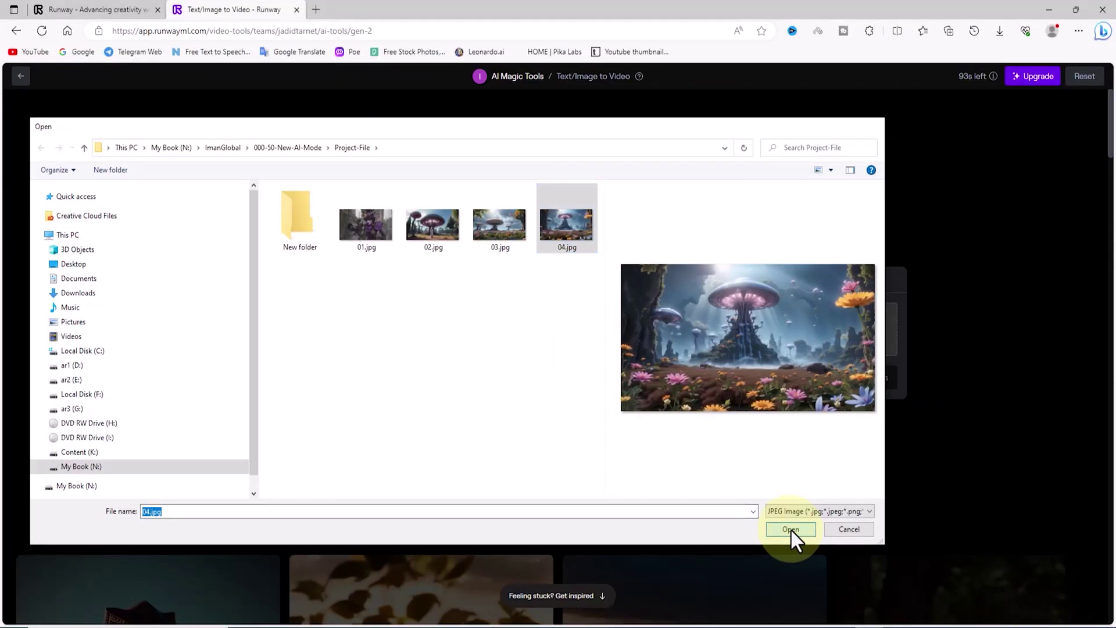
{"action": "left_click", "coordinate": [790, 529]}
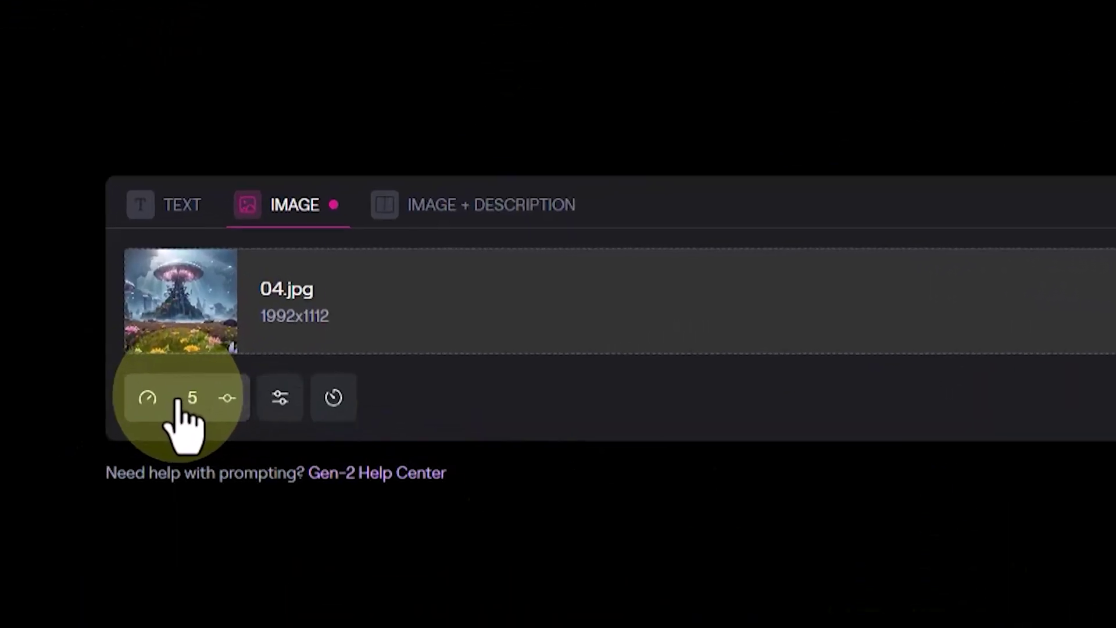
Switch the 04.jpg video to advanced camera control and set the camera's Vertical movement to up, after trying down
{"action": "left_click", "coordinate": [253, 377]}
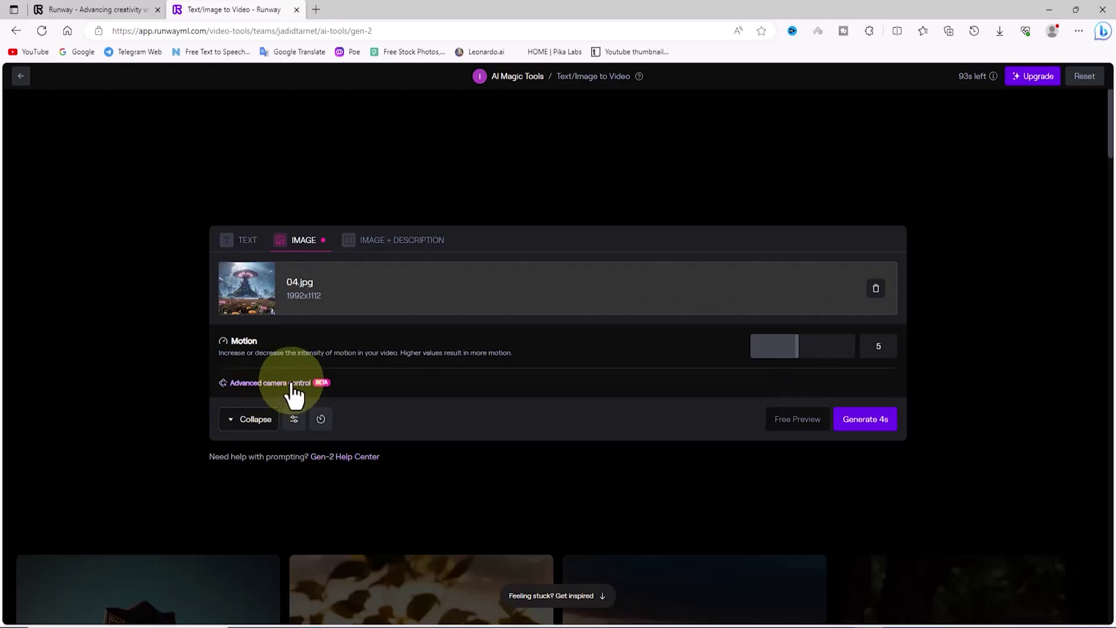
{"action": "left_click", "coordinate": [292, 384]}
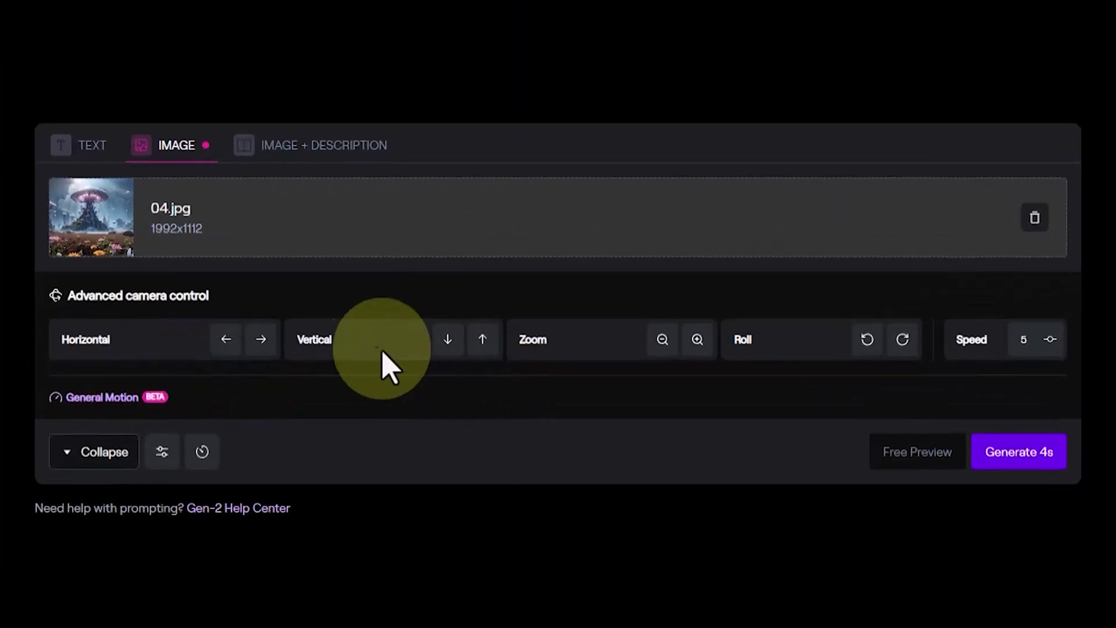
{"action": "left_click", "coordinate": [447, 340]}
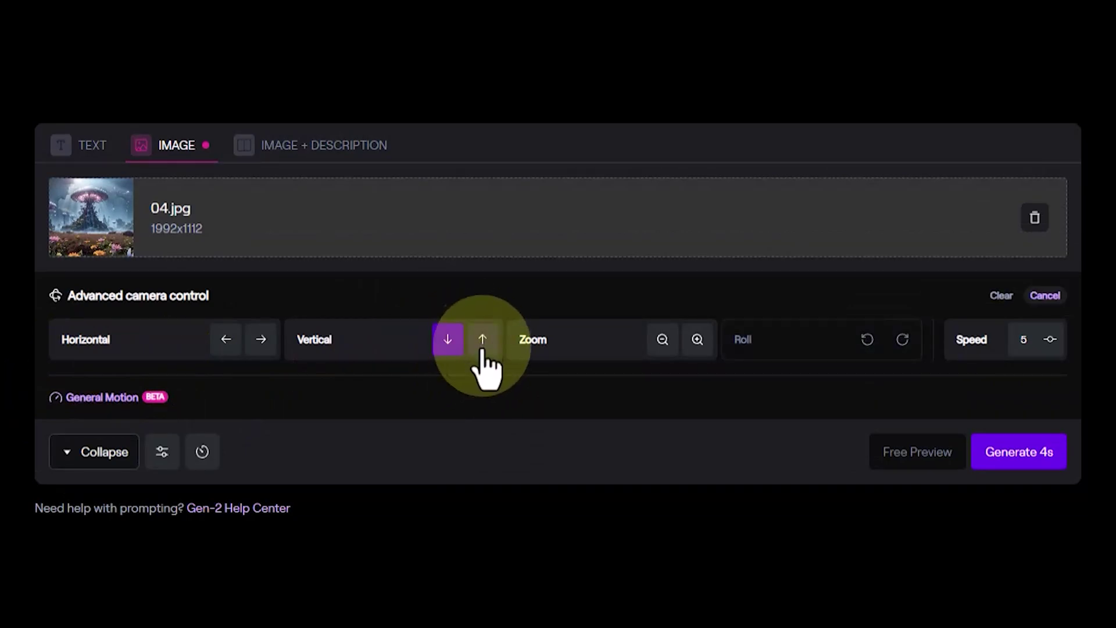
{"action": "left_click", "coordinate": [482, 343]}
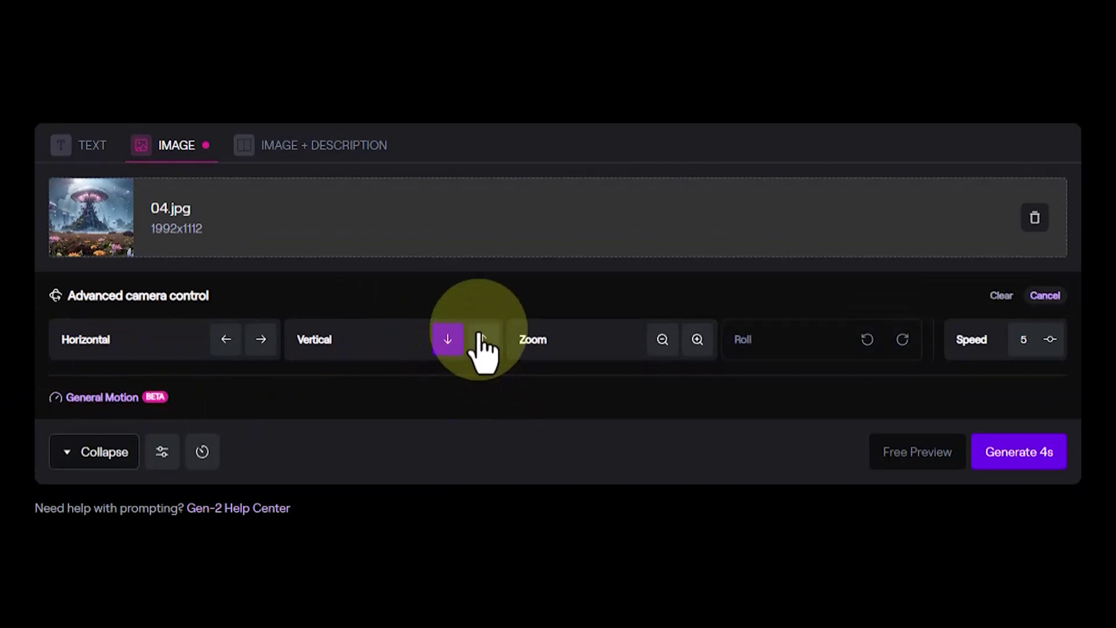
{"action": "left_click", "coordinate": [482, 344]}
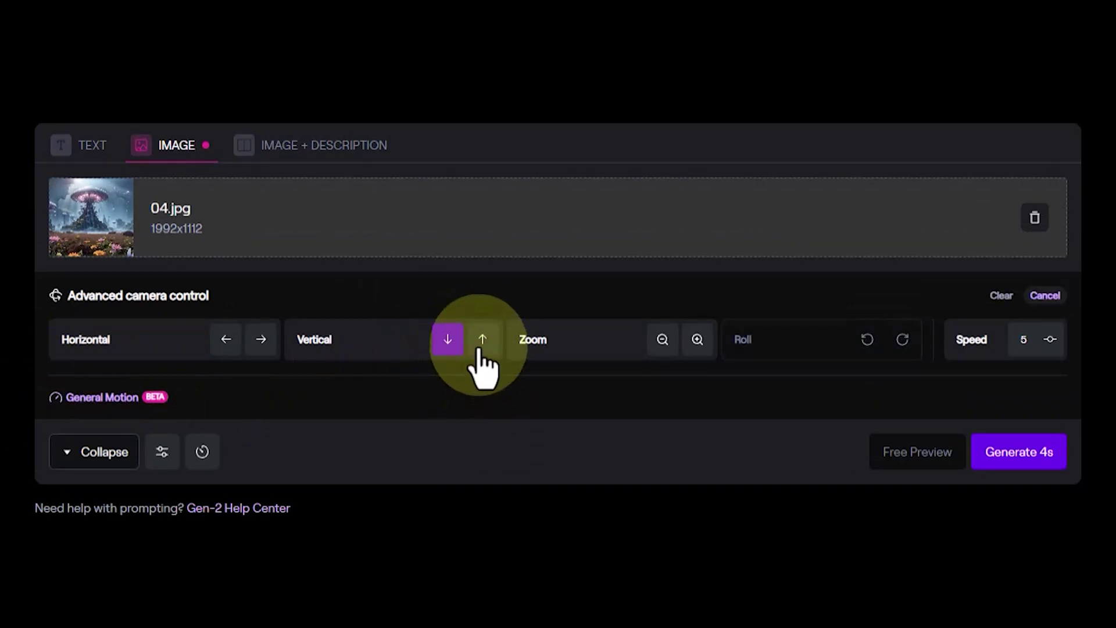
{"action": "left_click", "coordinate": [482, 343]}
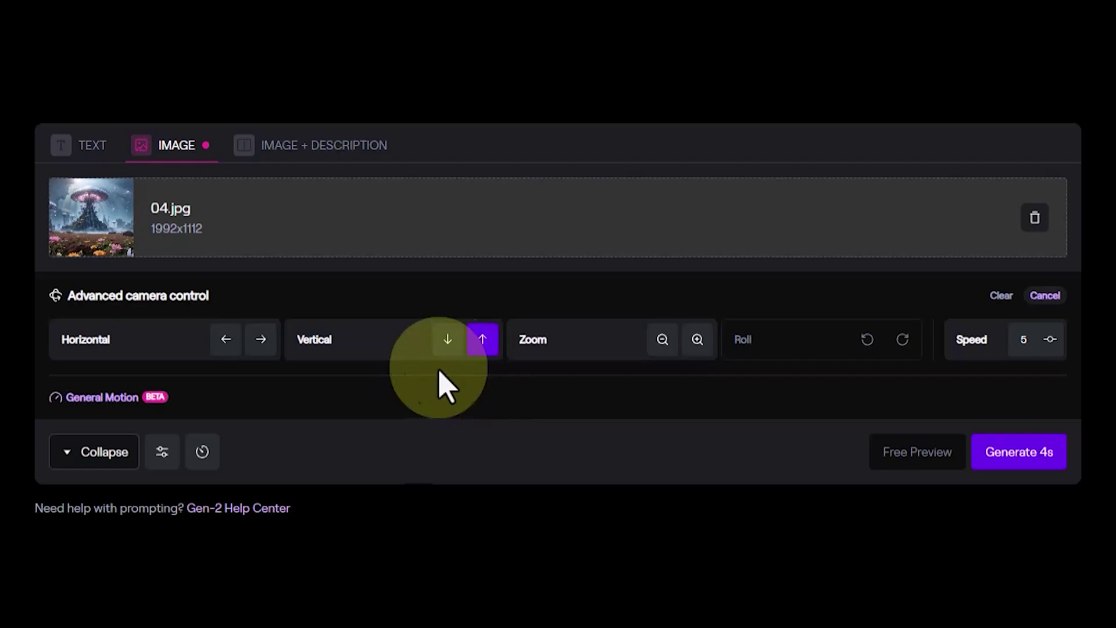
Generate the 4-second video from 04.jpg, download it and open the resulting MP4 file
{"action": "left_click", "coordinate": [1016, 452]}
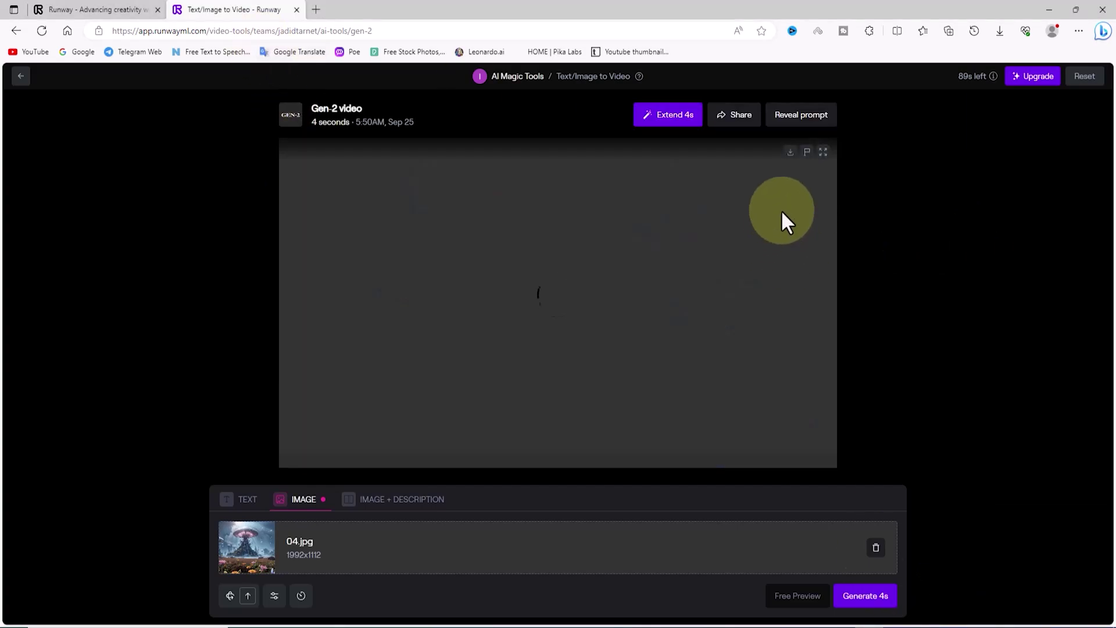
{"action": "left_click", "coordinate": [790, 152]}
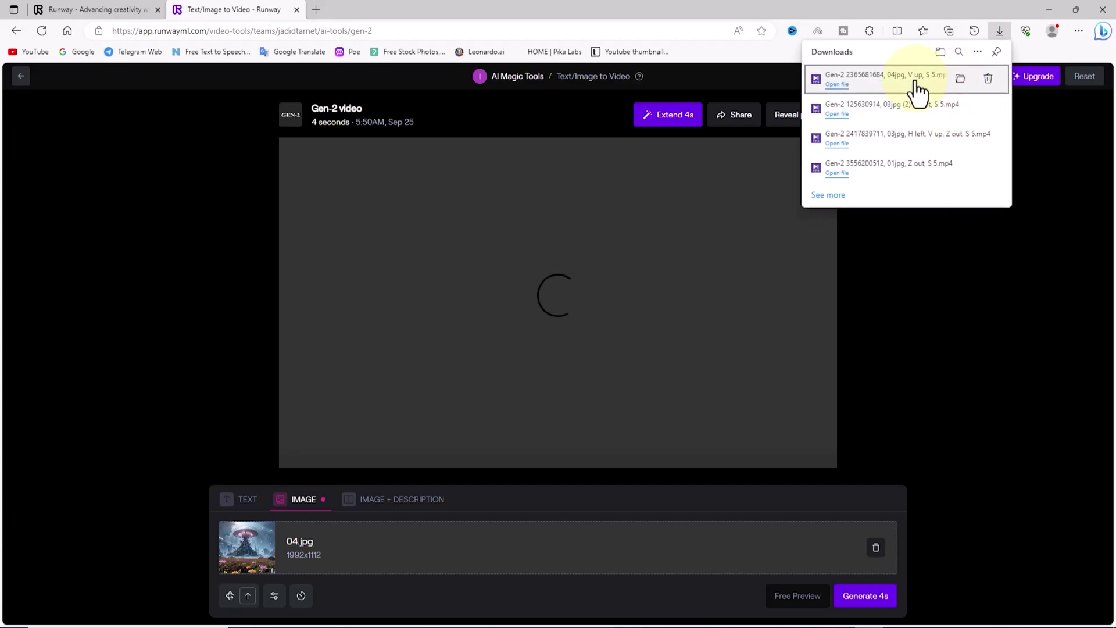
{"action": "left_click", "coordinate": [916, 83]}
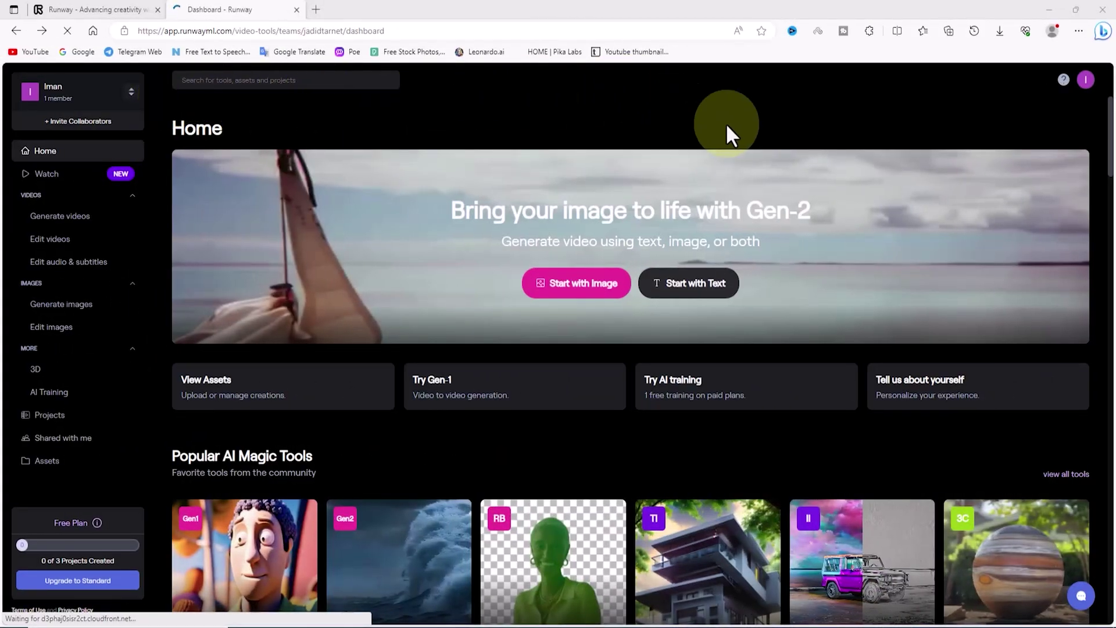
Open the Text/Image to Video tool from the dashboard and upload 02.jpg from the Project-File folder as the starting image
{"action": "scroll", "coordinate": [416, 423], "scroll_direction": "down", "scroll_amount": 1}
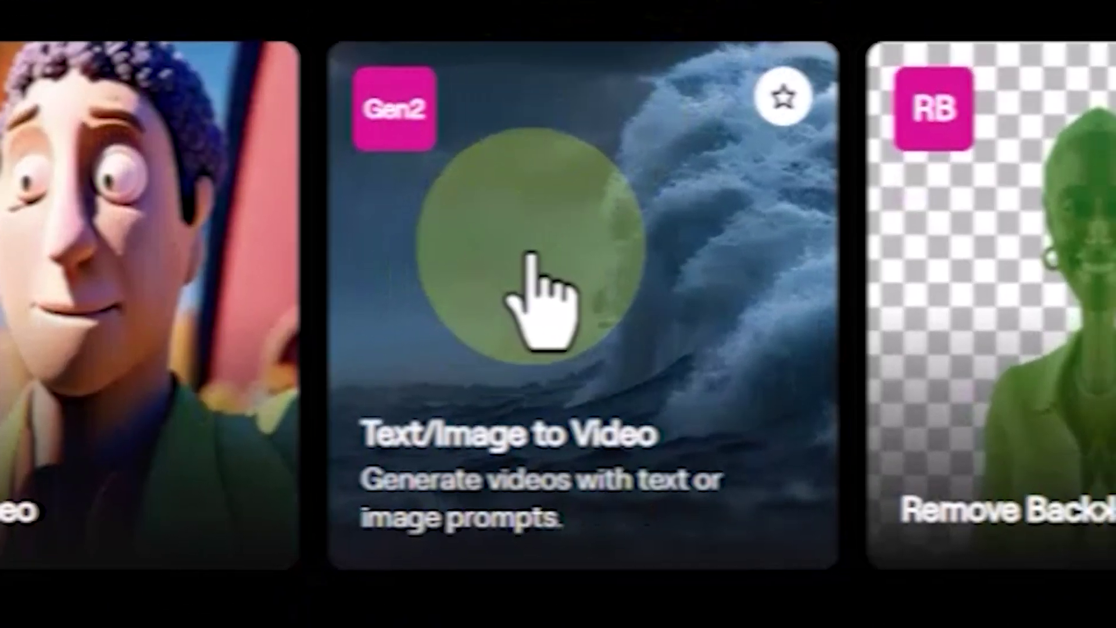
{"action": "left_click", "coordinate": [396, 453]}
{"action": "left_click", "coordinate": [530, 344]}
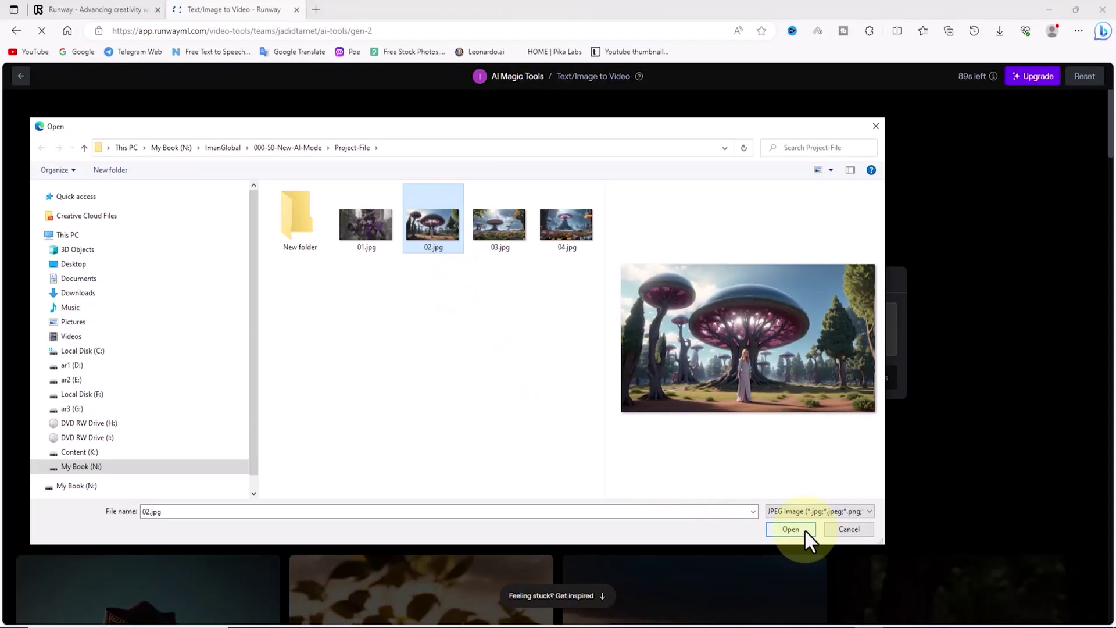
{"action": "left_click", "coordinate": [805, 529]}
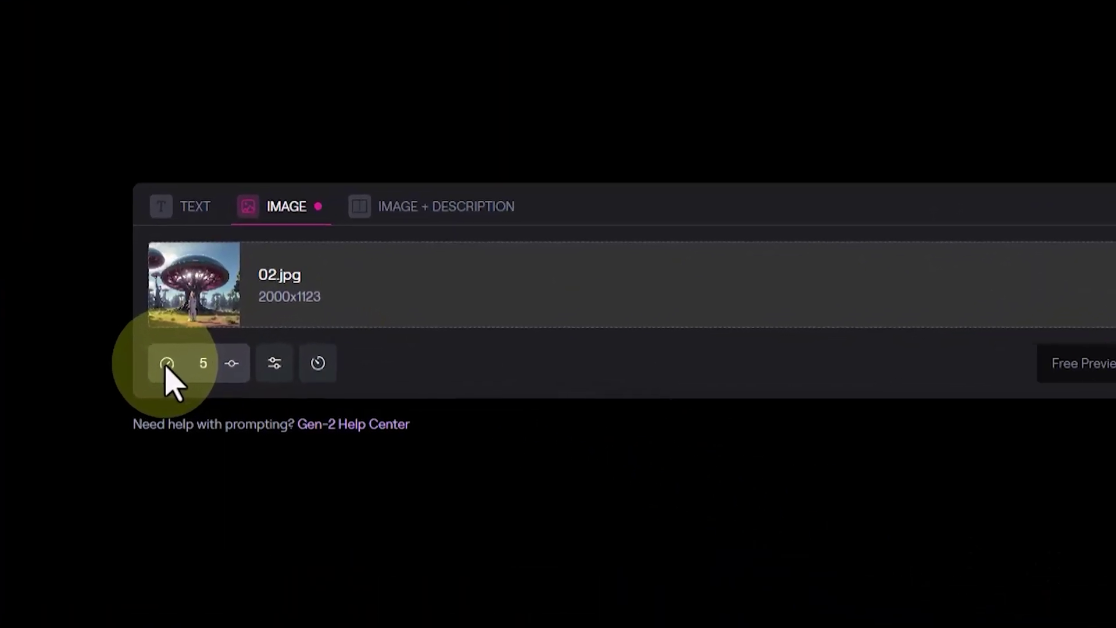
Switch the 02.jpg video to advanced camera control, try both Roll directions and set Roll to counterclockwise
{"action": "left_click", "coordinate": [230, 377]}
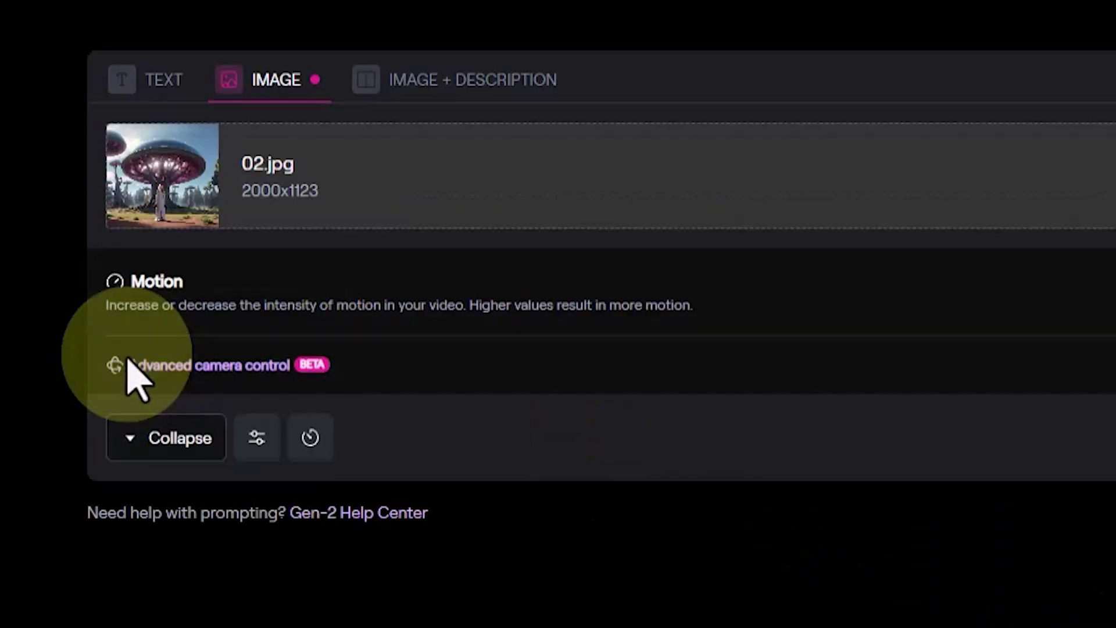
{"action": "left_click", "coordinate": [250, 372]}
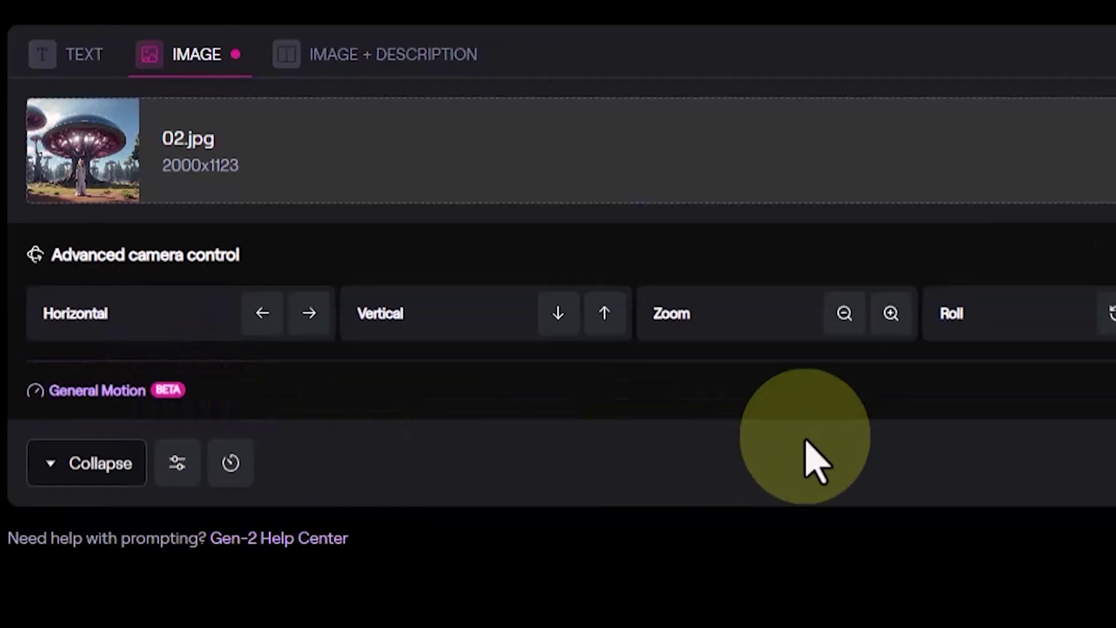
{"action": "left_click", "coordinate": [803, 323]}
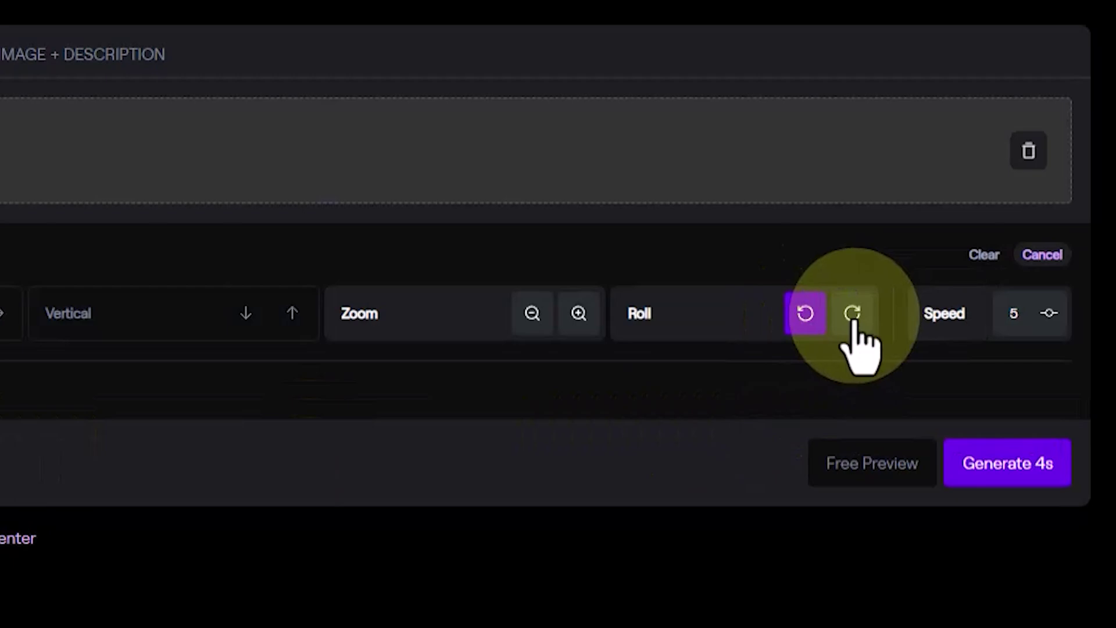
{"action": "left_click", "coordinate": [854, 319]}
{"action": "left_click", "coordinate": [805, 317]}
{"action": "left_click", "coordinate": [848, 319]}
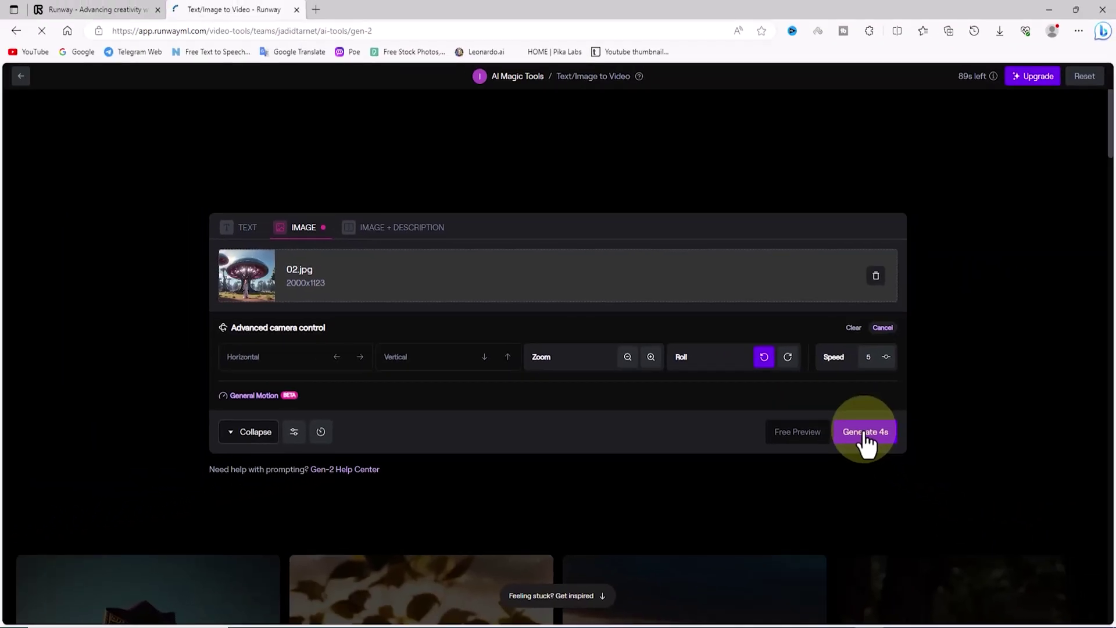
Generate the 4-second video from 02.jpg, download it and open the resulting MP4 file
{"action": "left_click", "coordinate": [865, 433]}
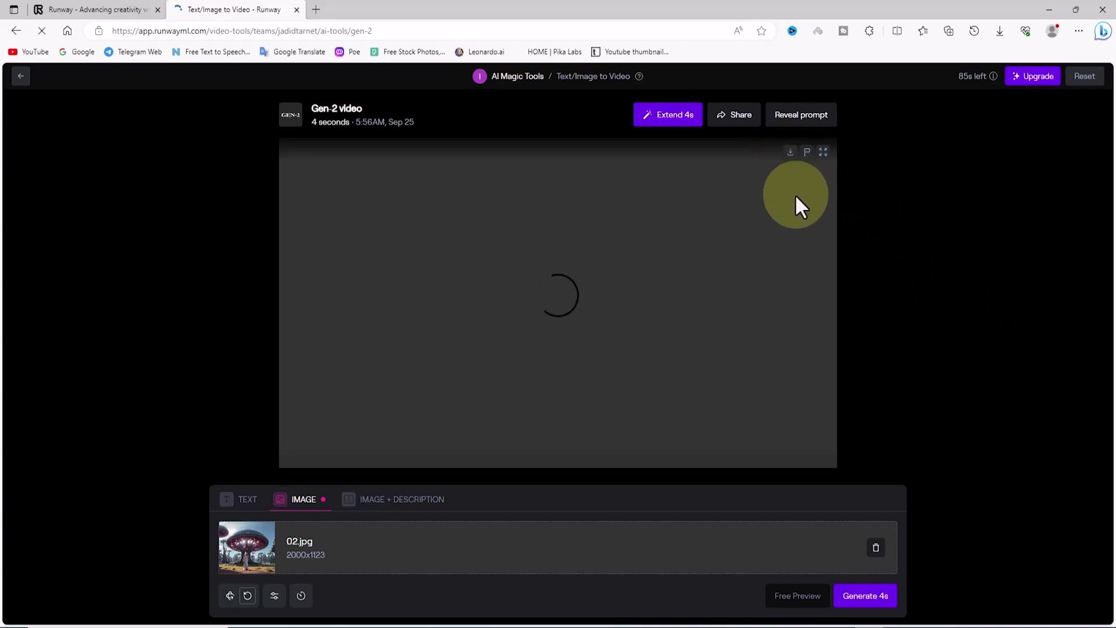
{"action": "left_click", "coordinate": [790, 152]}
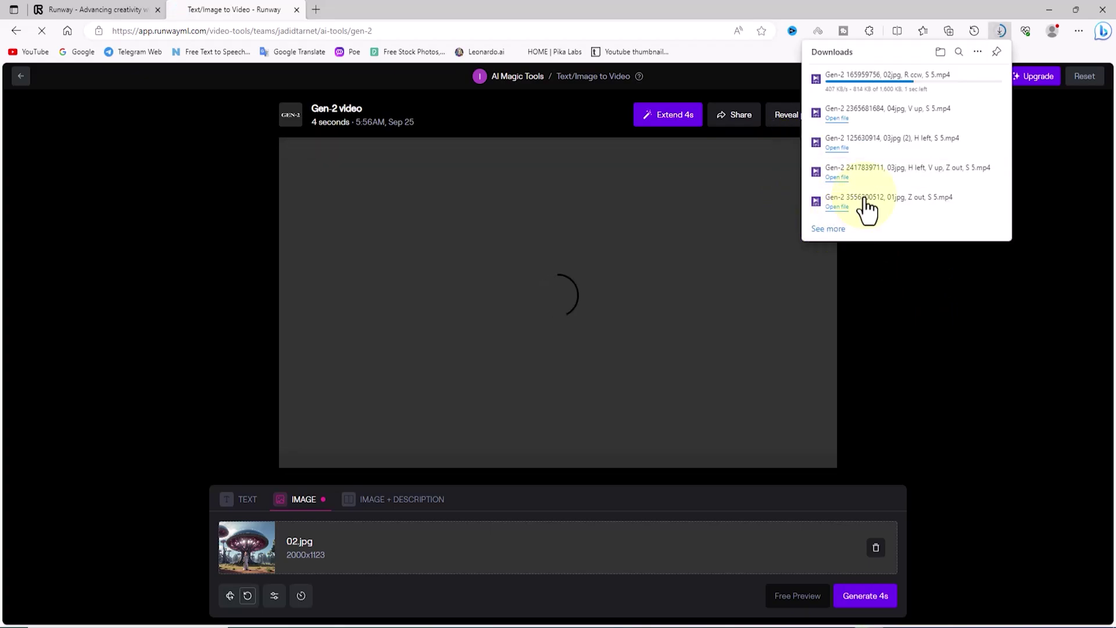
{"action": "left_click", "coordinate": [914, 87]}
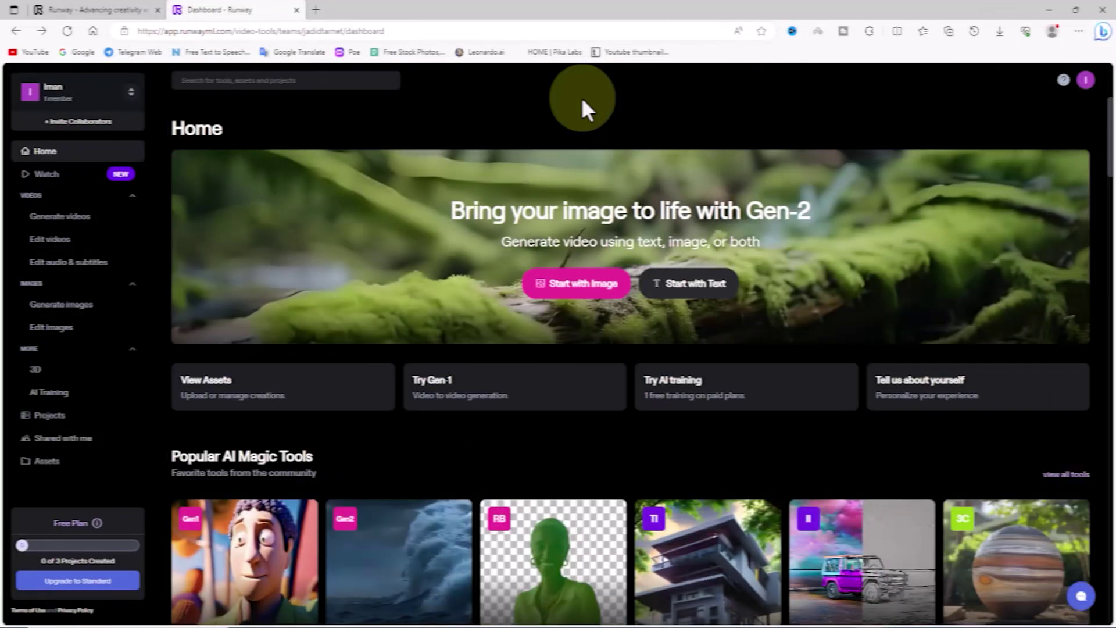
Open the Text/Image to Video tool from the dashboard and show its advanced camera control settings without uploading an image
{"action": "scroll", "coordinate": [443, 414], "scroll_direction": "down", "scroll_amount": 2}
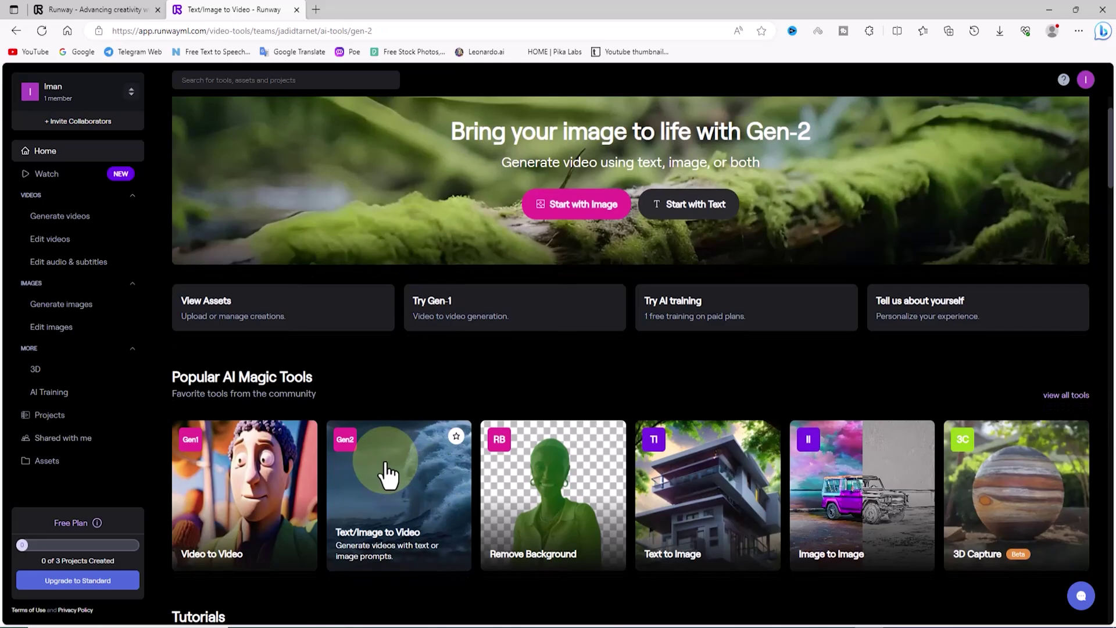
{"action": "left_click", "coordinate": [386, 464]}
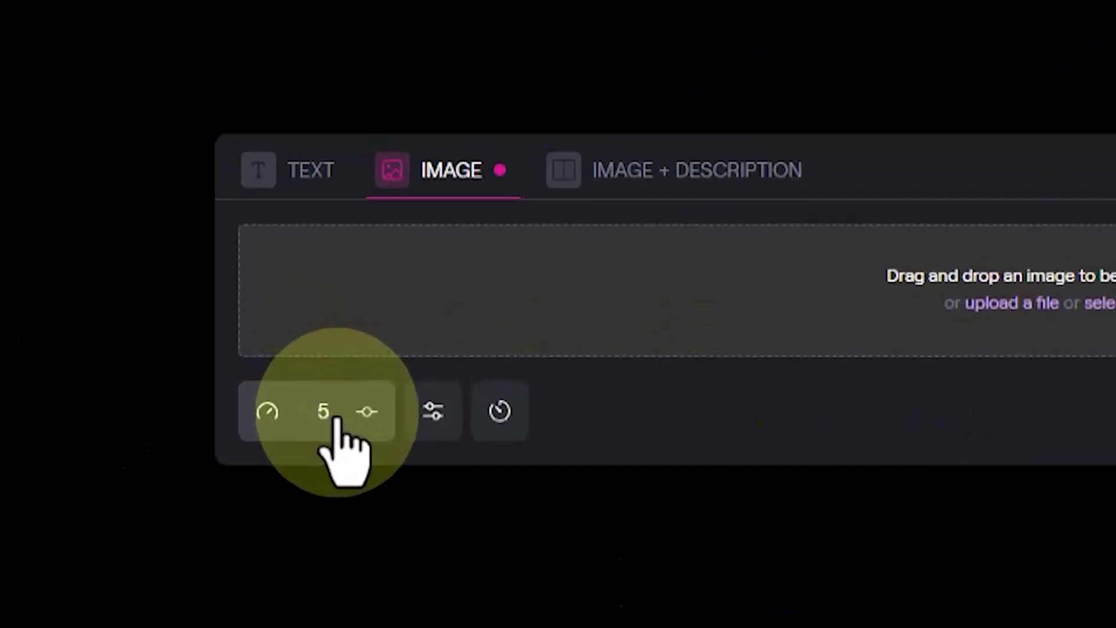
{"action": "left_click", "coordinate": [254, 379]}
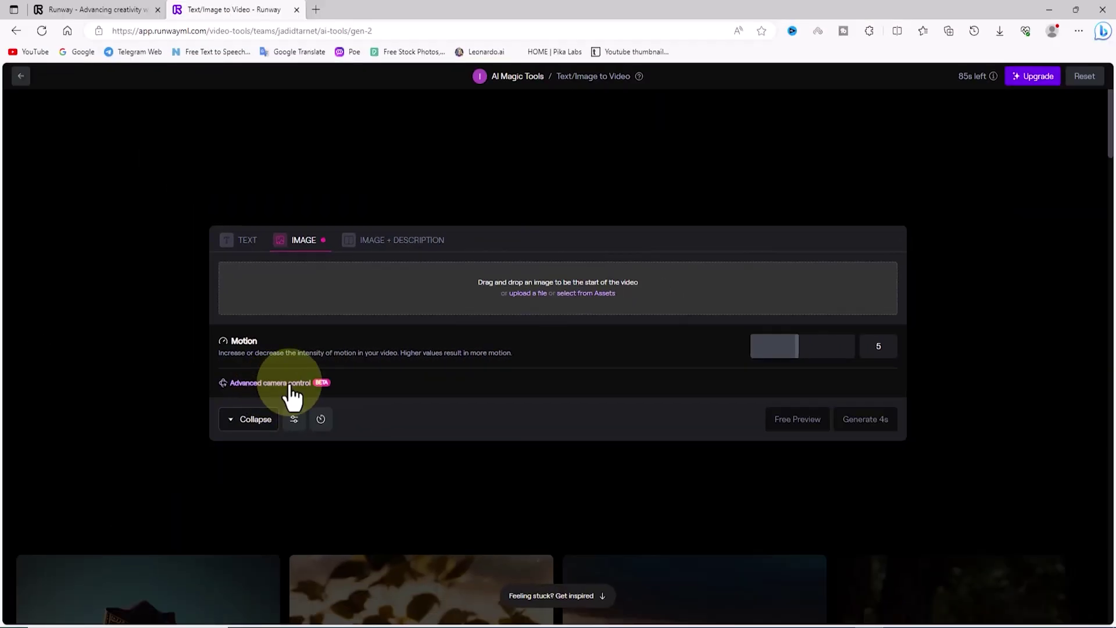
{"action": "left_click", "coordinate": [233, 435]}
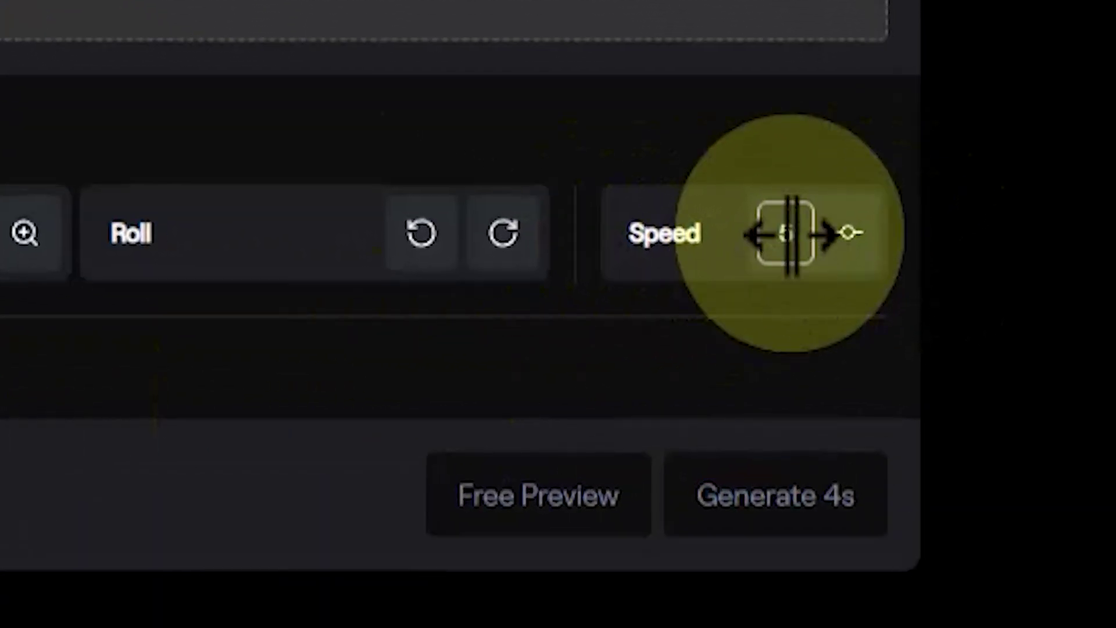
Try a camera Speed of 10 and change it to 2 in the advanced camera control
{"action": "left_click", "coordinate": [788, 232]}
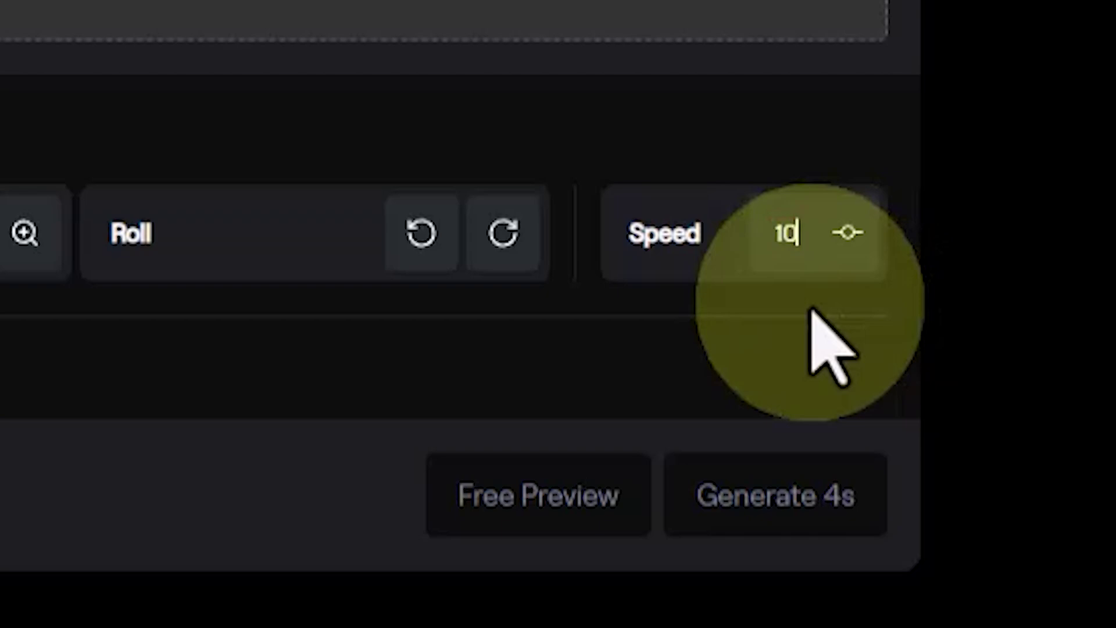
{"action": "left_click", "coordinate": [786, 236]}
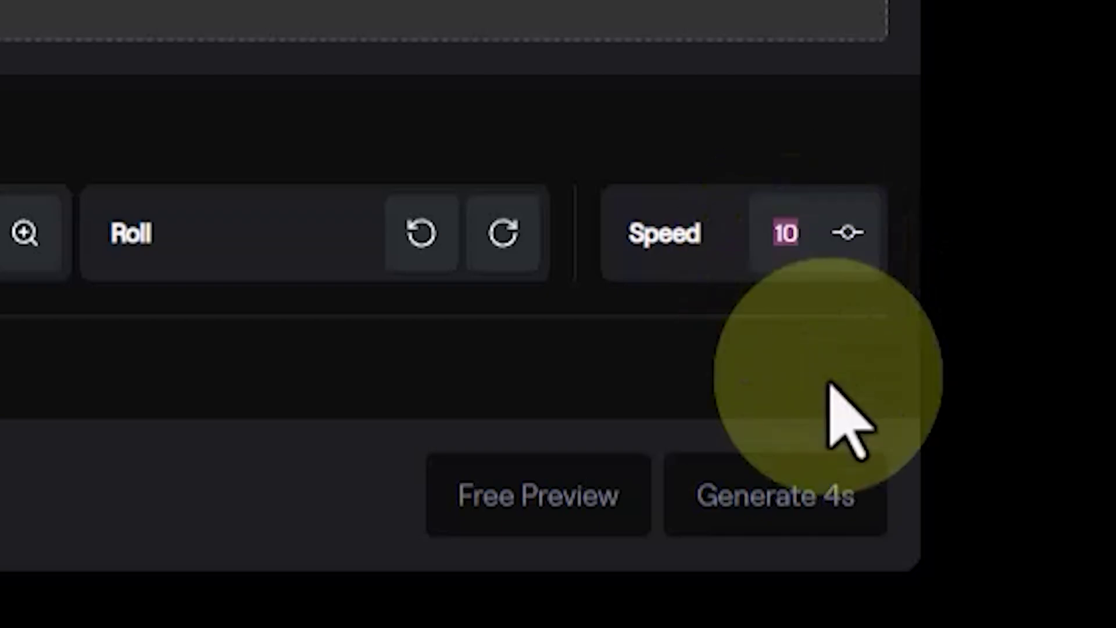
{"action": "left_click", "coordinate": [789, 245]}
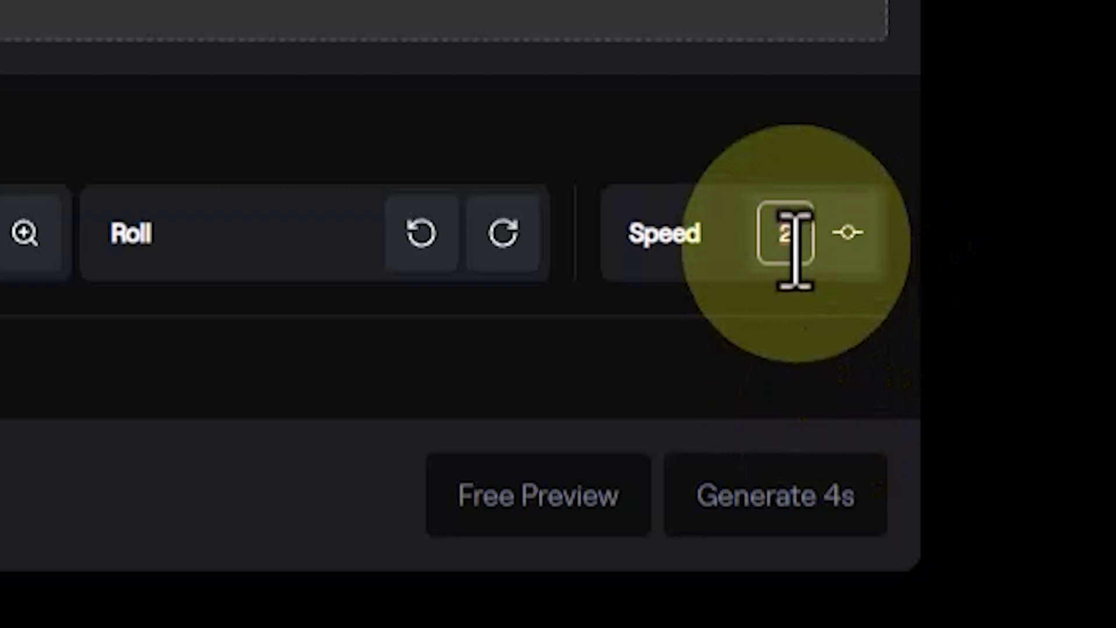